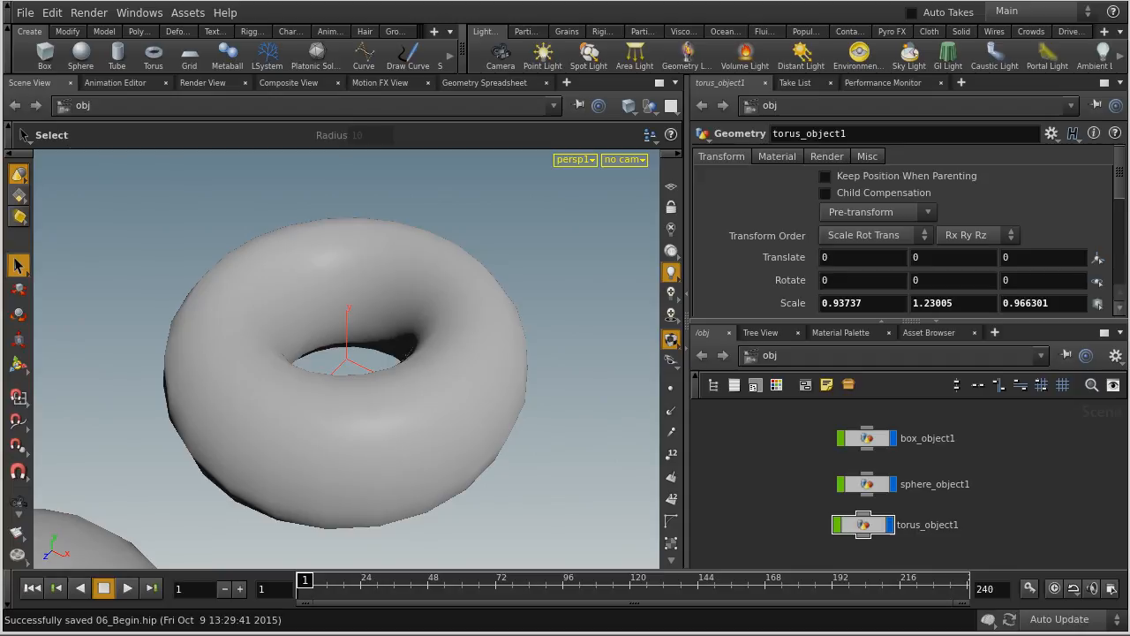
Try the Move, Rotate and Scale tools, activate Show Handle, and select the torus to display its combined transform handle
{"action": "left_click", "coordinate": [18, 290]}
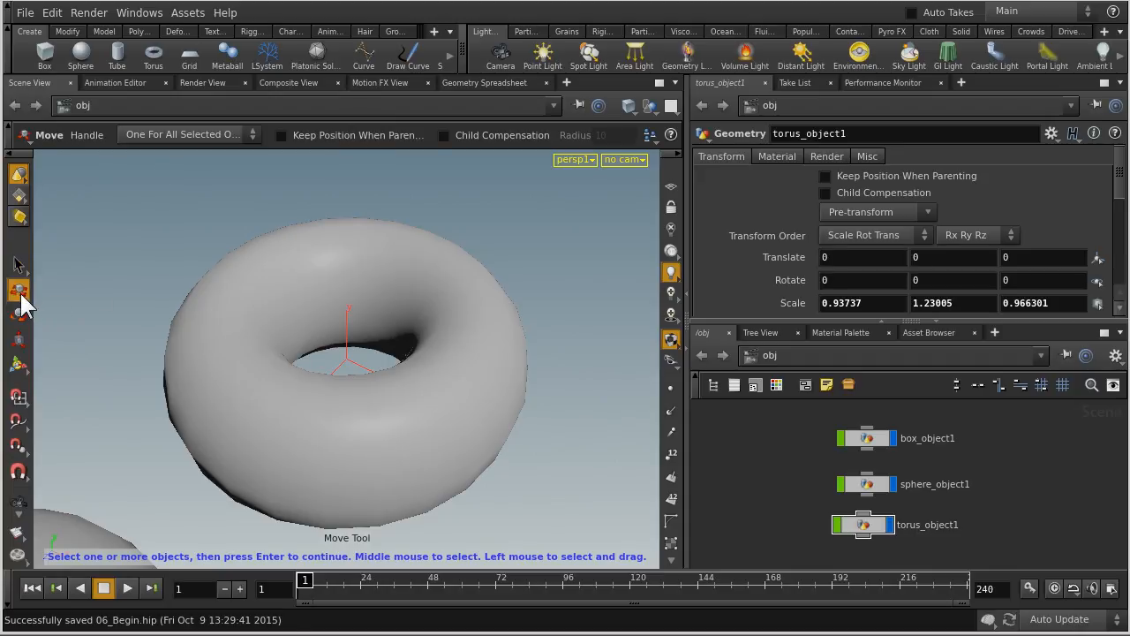
{"action": "left_click", "coordinate": [18, 317]}
{"action": "left_click", "coordinate": [17, 339]}
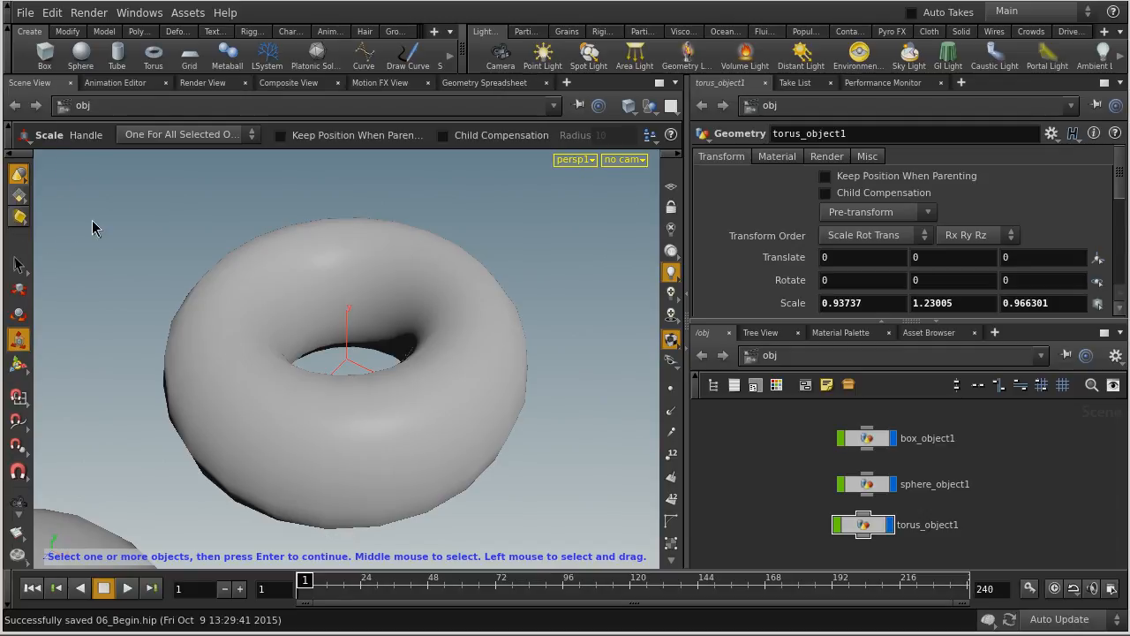
{"action": "left_click", "coordinate": [18, 364]}
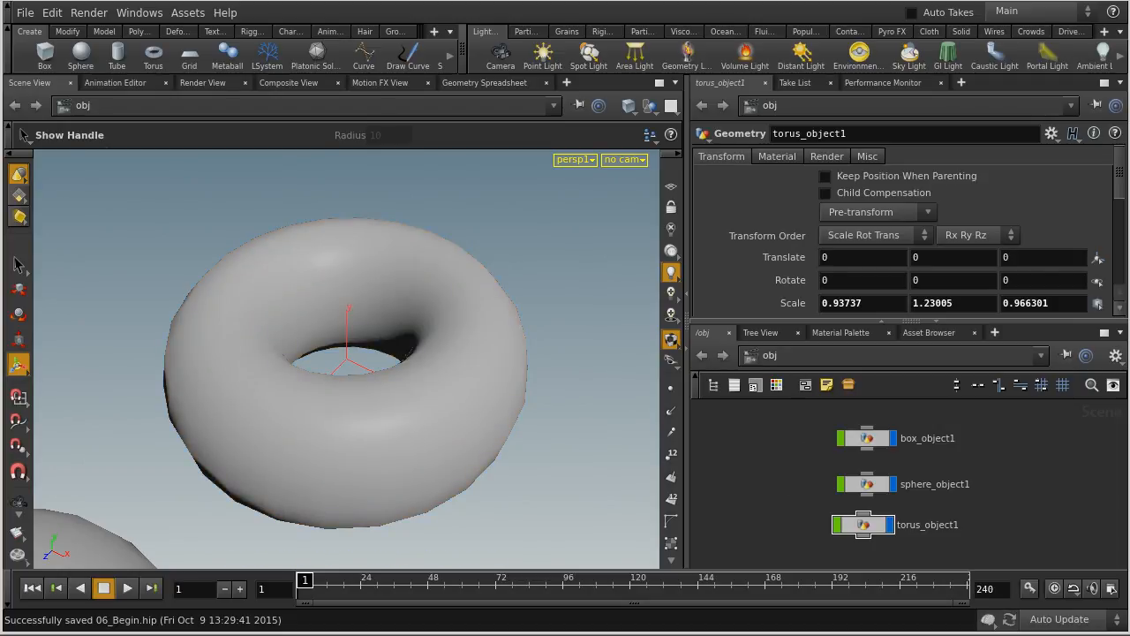
{"action": "left_click", "coordinate": [19, 364]}
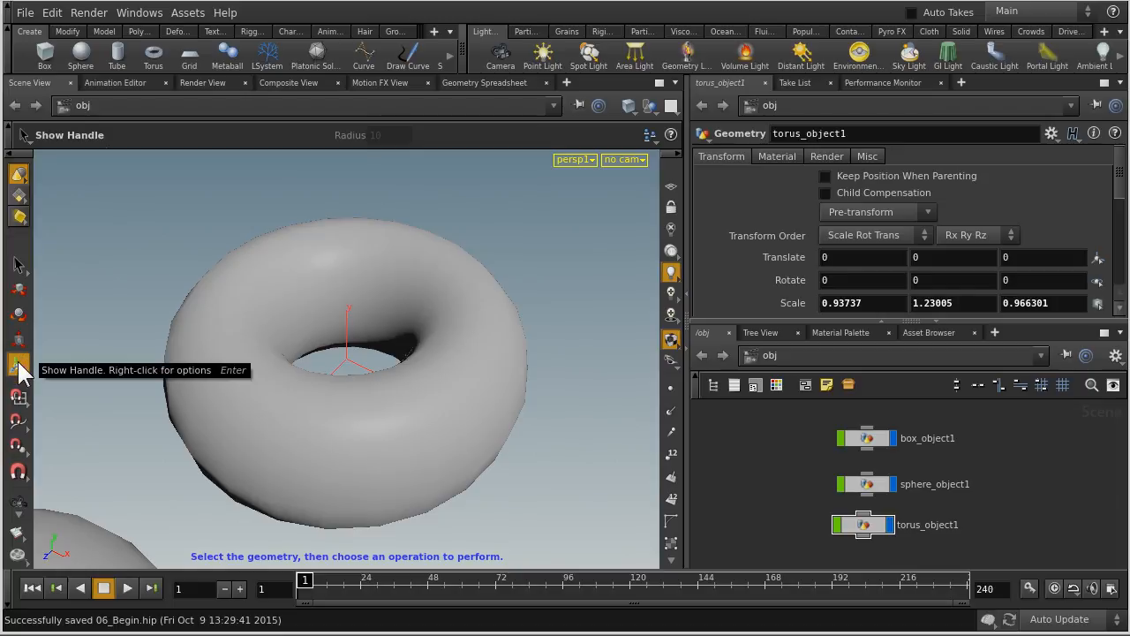
{"action": "left_click", "coordinate": [274, 264]}
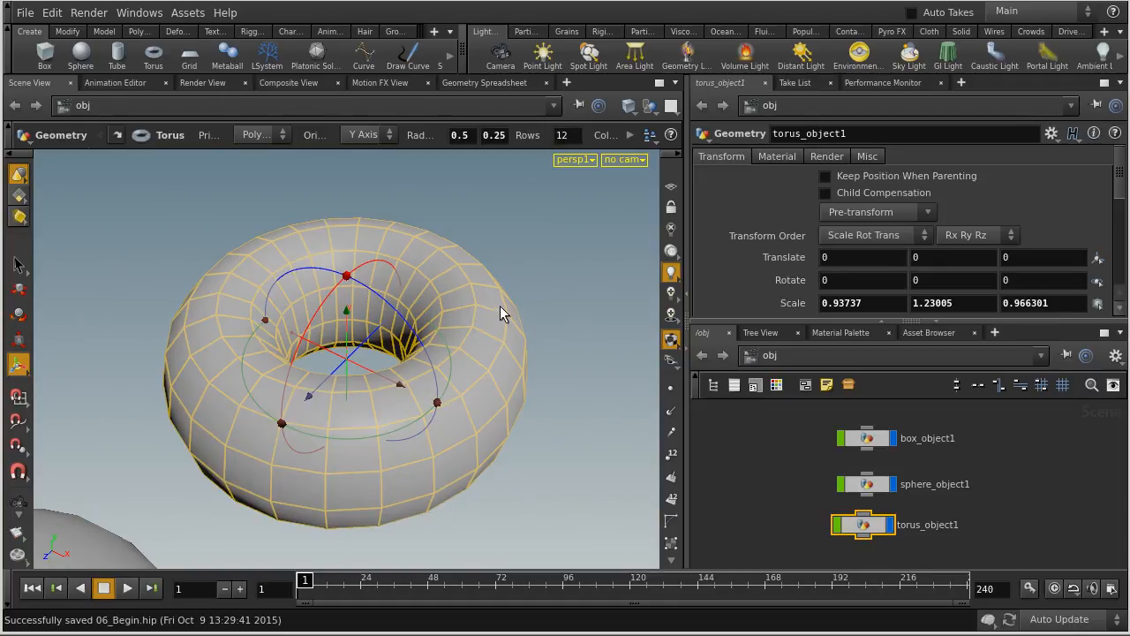
Use the combined handle to rotate the torus to about 5.7° around Z and lower it to about -0.12 in Y
{"action": "left_click_drag", "start_coordinate": [362, 280], "coordinate": [377, 319]}
{"action": "key", "text": "t"}
{"action": "key", "text": "r"}
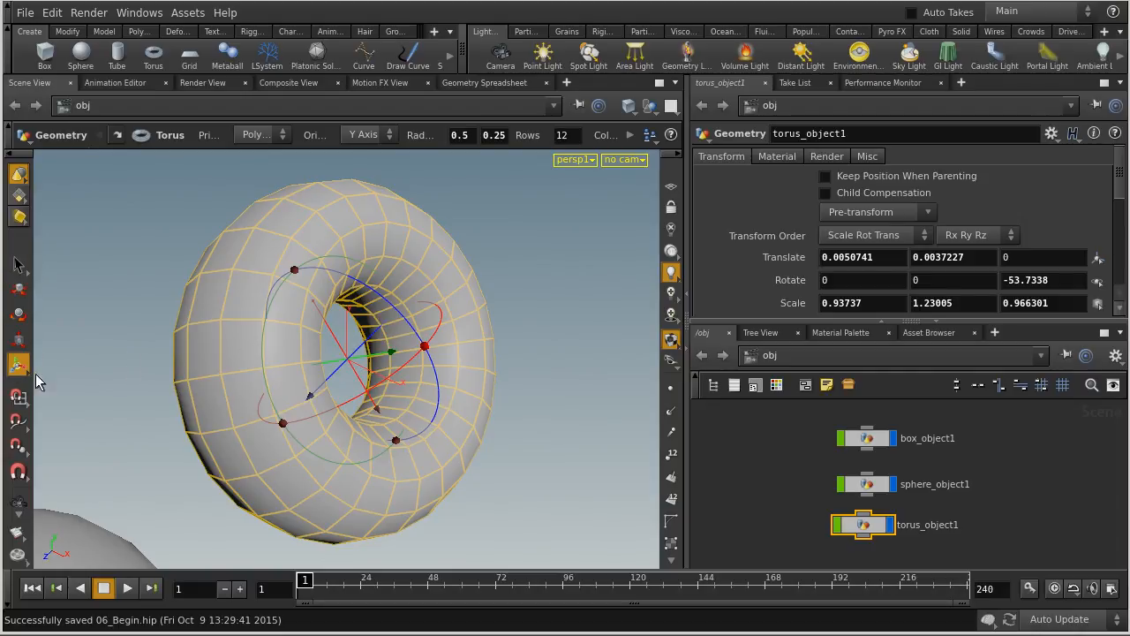
{"action": "left_click_drag", "start_coordinate": [431, 395], "coordinate": [347, 347]}
{"action": "mouse_move", "coordinate": [367, 306]}
{"action": "left_mouse_down"}
{"action": "mouse_move", "coordinate": [322, 296]}
{"action": "mouse_move", "coordinate": [432, 376]}
{"action": "mouse_move", "coordinate": [357, 314]}
{"action": "mouse_move", "coordinate": [381, 325]}
{"action": "mouse_move", "coordinate": [362, 323]}
{"action": "left_mouse_up"}
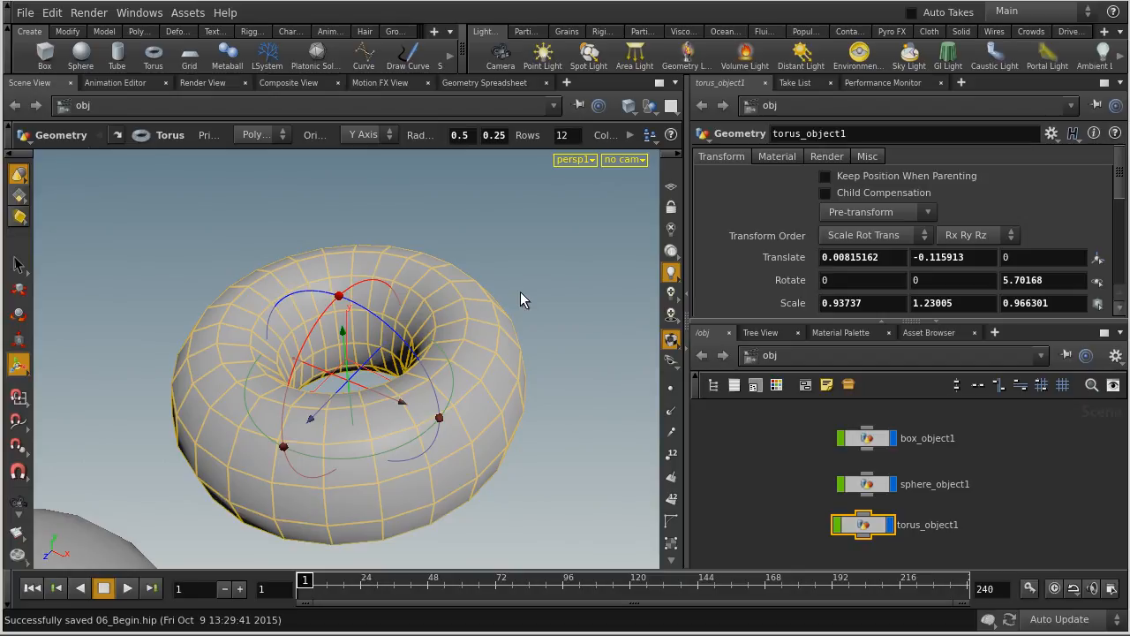
Cycle the torus's handle modes while scaling it to about 1.12 in Y and moving it to about 0.01 in Y
{"action": "key", "text": "y"}
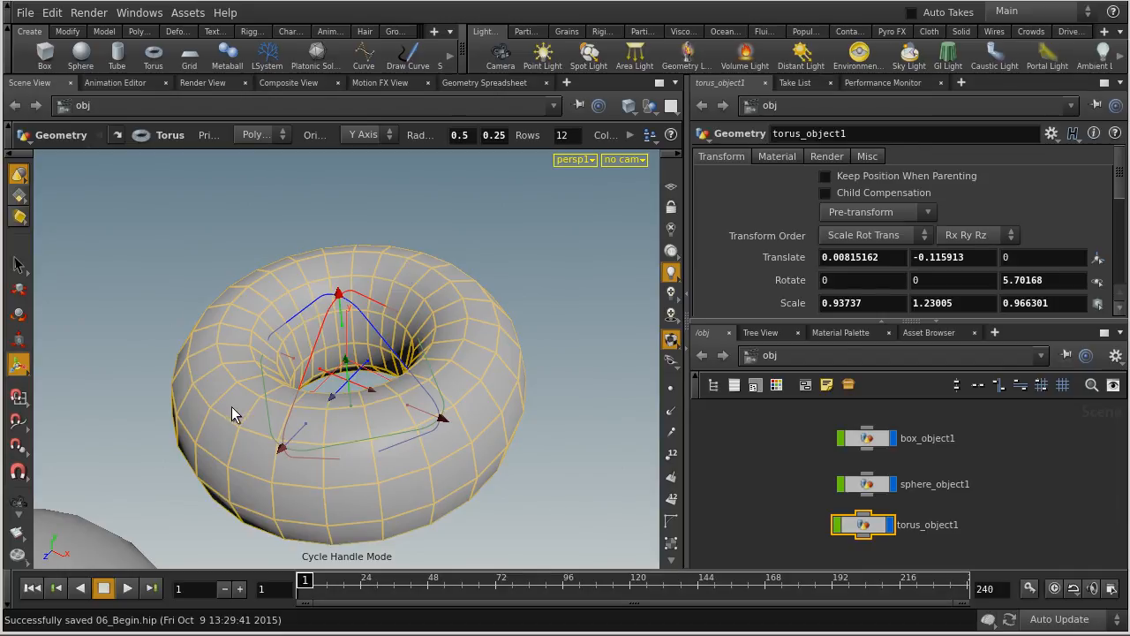
{"action": "mouse_move", "coordinate": [345, 309]}
{"action": "left_mouse_down"}
{"action": "mouse_move", "coordinate": [344, 274]}
{"action": "mouse_move", "coordinate": [344, 358]}
{"action": "mouse_move", "coordinate": [340, 302]}
{"action": "mouse_move", "coordinate": [340, 328]}
{"action": "left_mouse_up"}
{"action": "left_click_drag", "start_coordinate": [348, 371], "coordinate": [347, 328]}
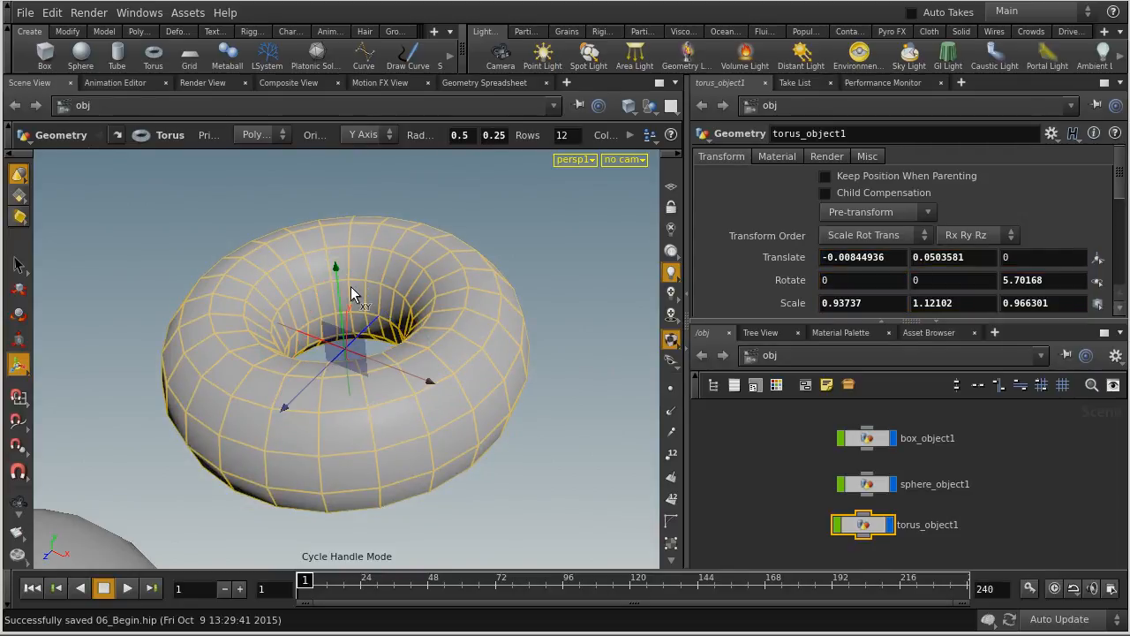
{"action": "mouse_move", "coordinate": [334, 274]}
{"action": "left_mouse_down"}
{"action": "mouse_move", "coordinate": [333, 245]}
{"action": "mouse_move", "coordinate": [346, 327]}
{"action": "mouse_move", "coordinate": [327, 206]}
{"action": "mouse_move", "coordinate": [326, 281]}
{"action": "left_mouse_up"}
{"action": "key", "text": "y"}
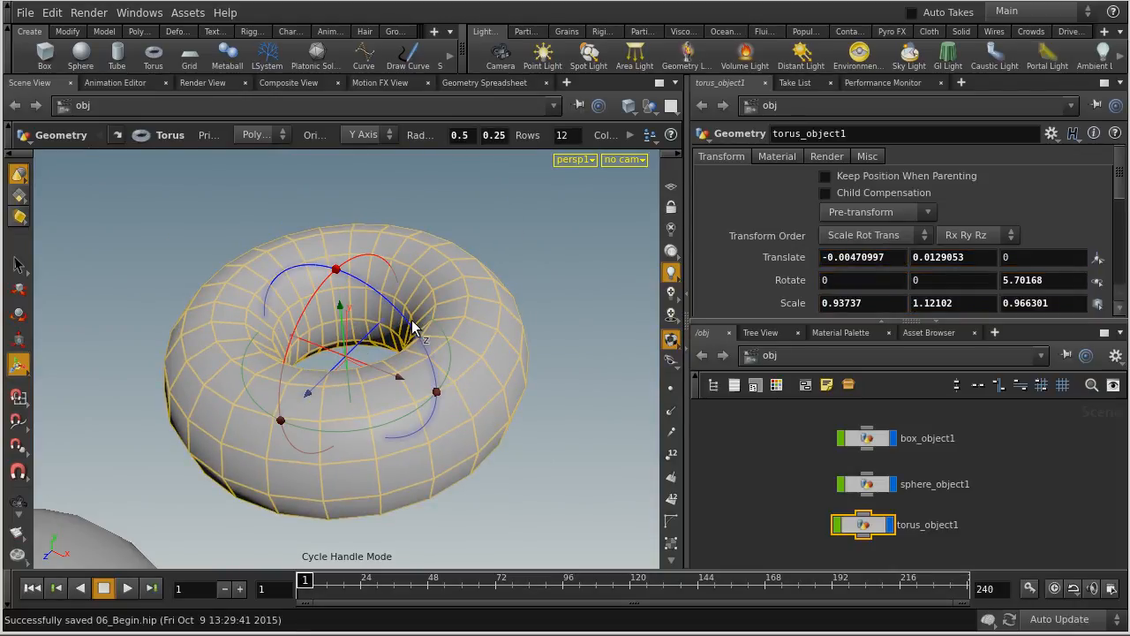
Rotate the torus to about -19.6° around Z and stretch its Y scale to about 1.51
{"action": "left_click_drag", "start_coordinate": [408, 327], "coordinate": [450, 362]}
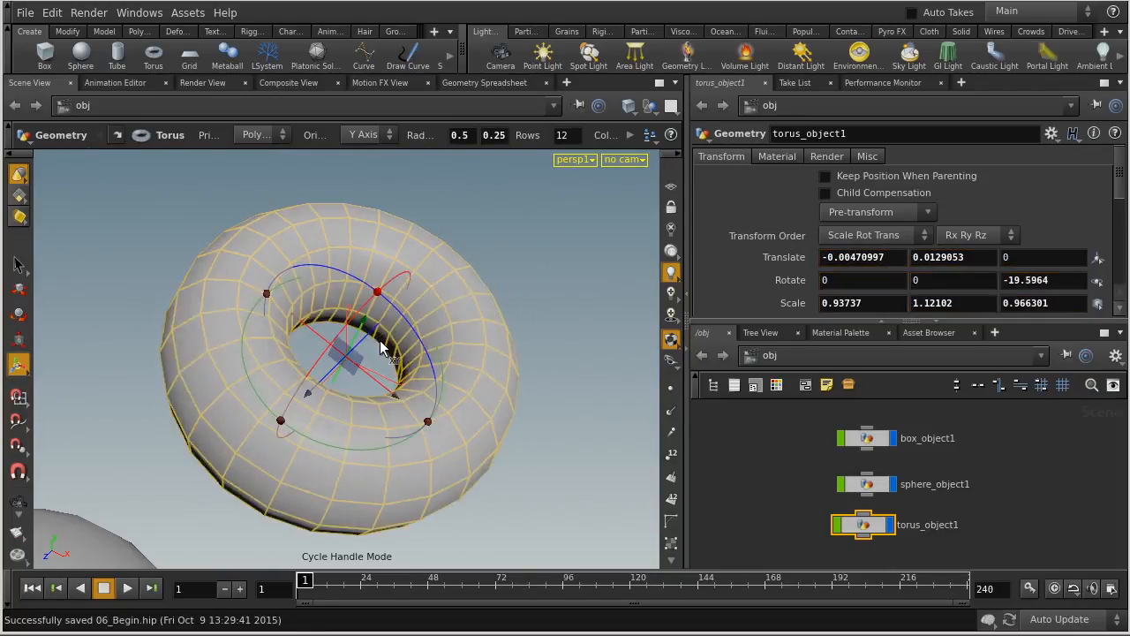
{"action": "left_click_drag", "start_coordinate": [364, 328], "coordinate": [369, 305]}
{"action": "key", "text": "y"}
{"action": "key", "text": "y"}
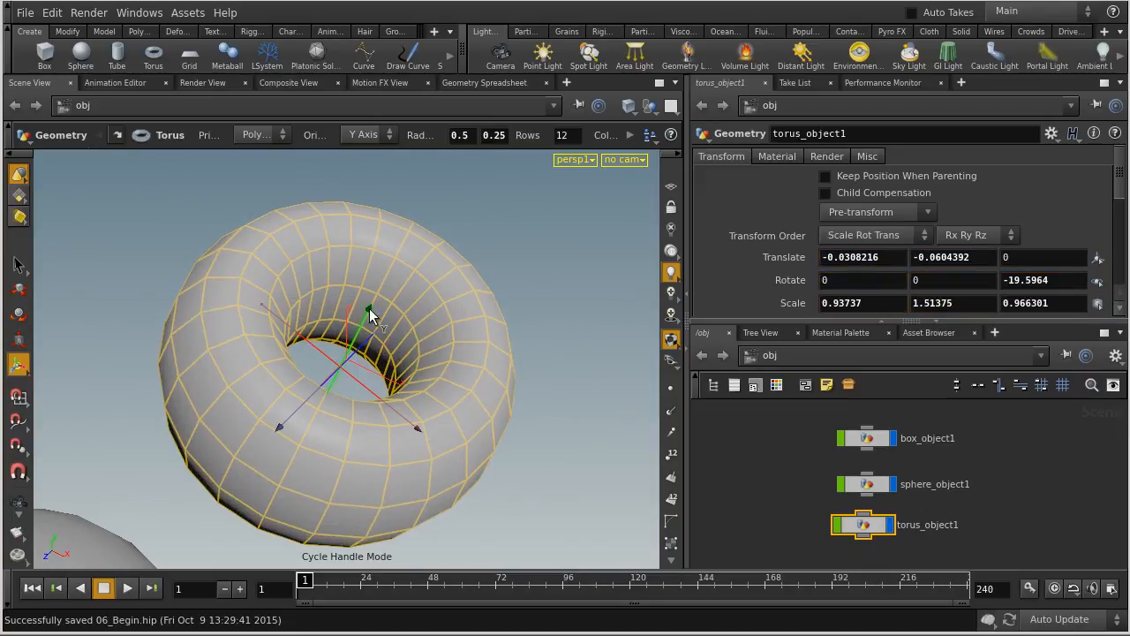
Cycle the torus's handle through its available modes, ending on the translate handle
{"action": "key", "text": "y"}
{"action": "key", "text": "y"}
{"action": "key", "text": "y"}
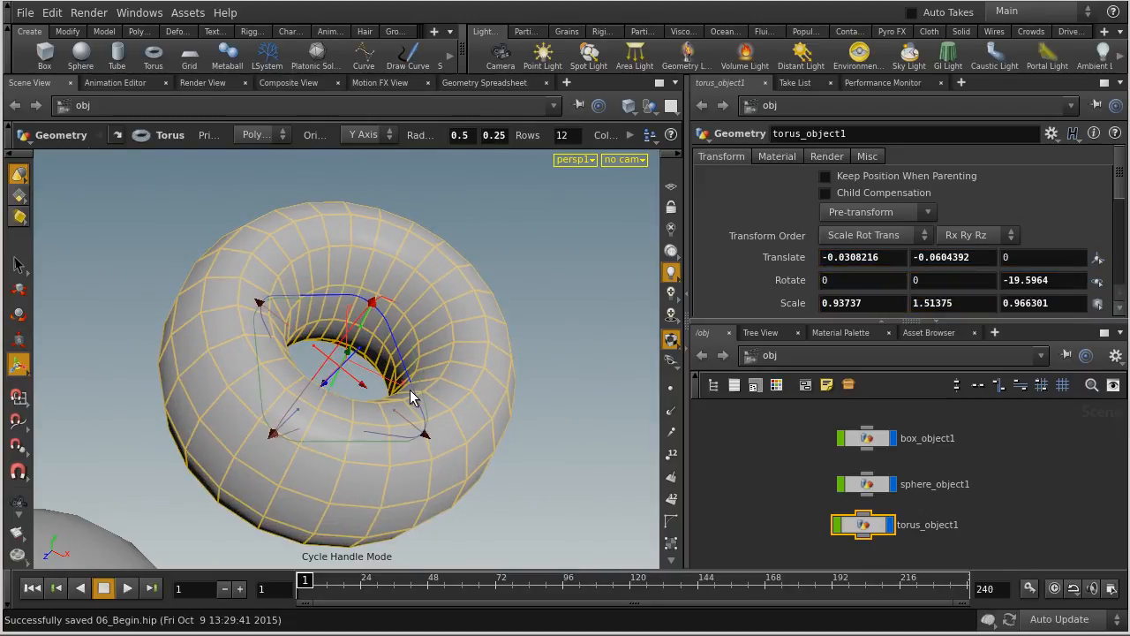
{"action": "key", "text": "y"}
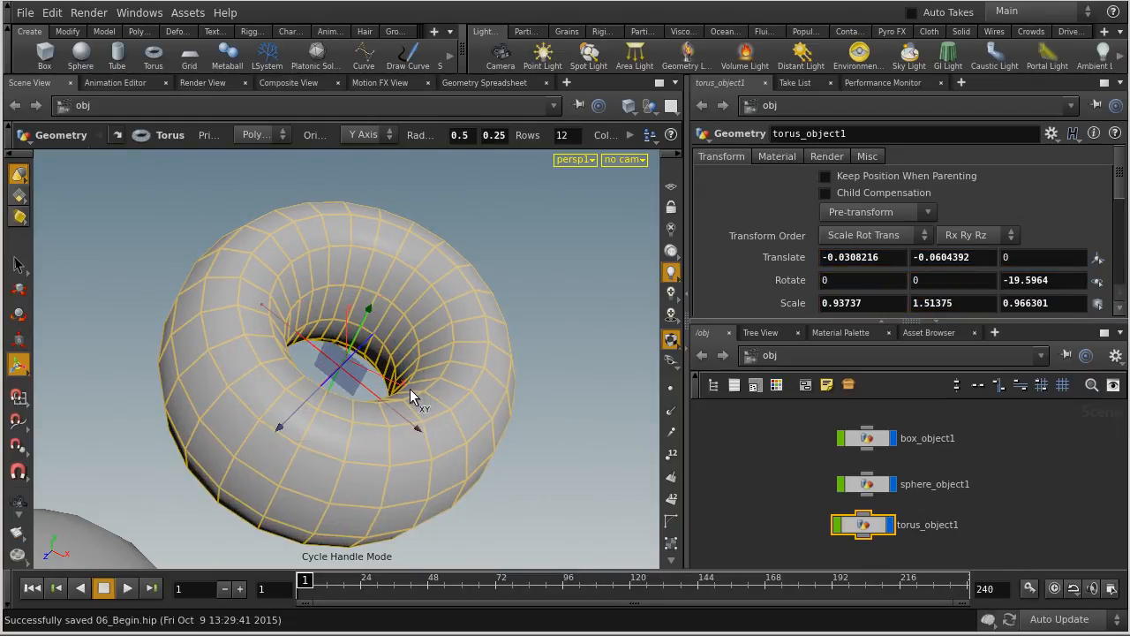
Move the torus to about 0.04 in X and 0.13 in Y with the Move tool, and rotate it to about 2.4° around Z
{"action": "left_click", "coordinate": [19, 290]}
{"action": "left_click", "coordinate": [379, 286]}
{"action": "left_click_drag", "start_coordinate": [363, 308], "coordinate": [382, 284]}
{"action": "left_click", "coordinate": [19, 315]}
{"action": "left_click_drag", "start_coordinate": [426, 323], "coordinate": [419, 262]}
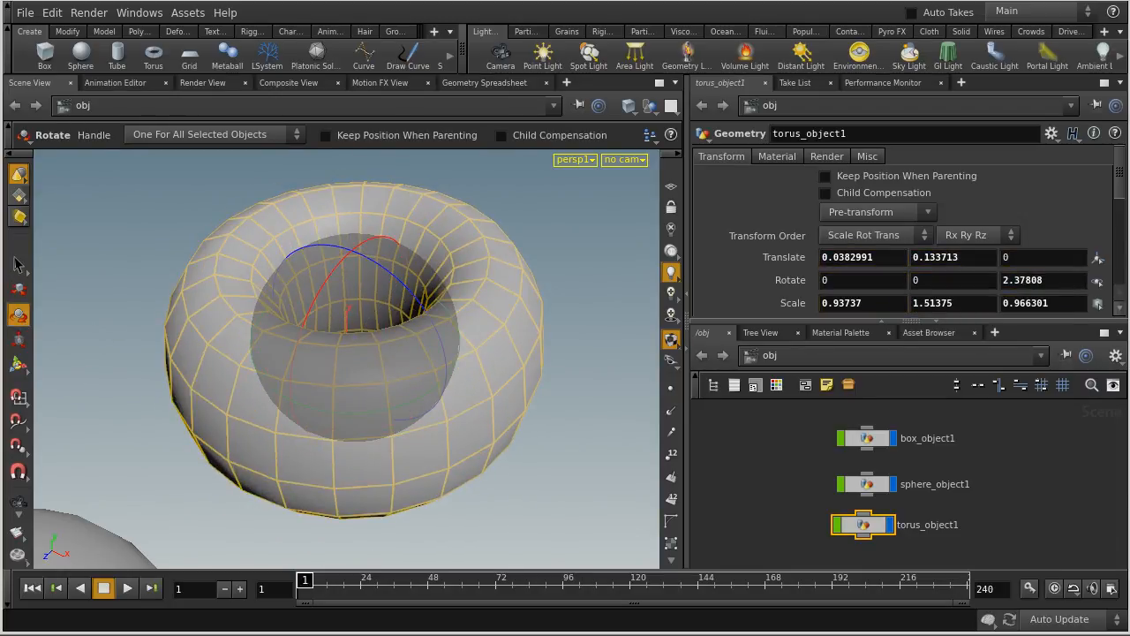
Reactivate Show Handle on the torus and cycle the handle modes to the combined translate, rotate and scale handle
{"action": "left_click", "coordinate": [18, 365]}
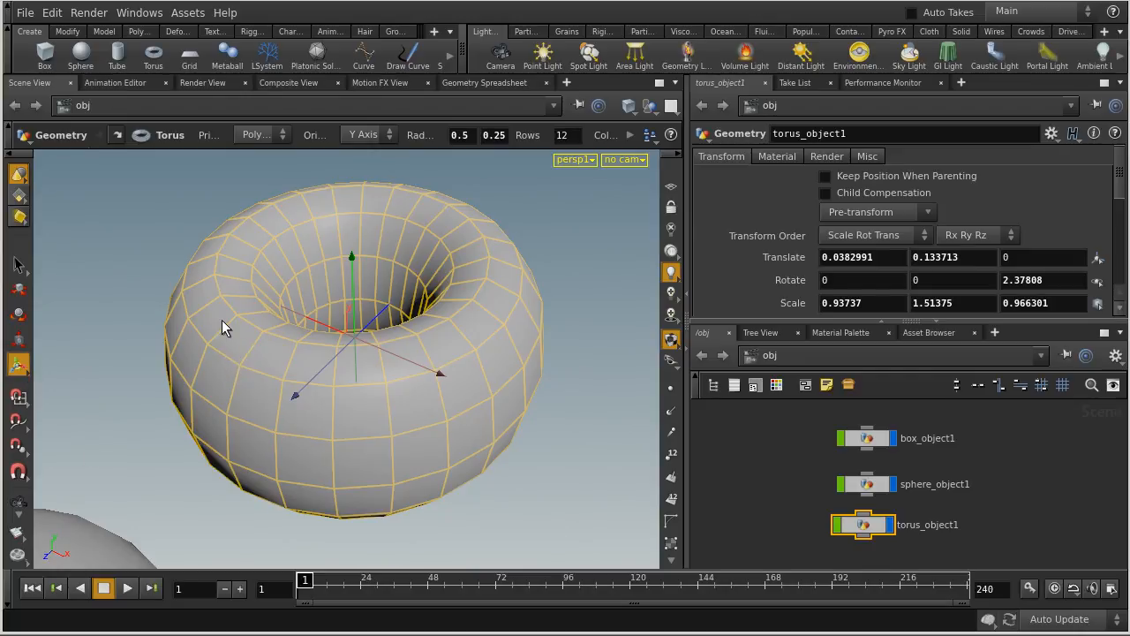
{"action": "key", "text": "y"}
{"action": "key", "text": "y"}
{"action": "key", "text": "y"}
{"action": "key", "text": "y"}
{"action": "key", "text": "y"}
{"action": "key", "text": "y"}
{"action": "key", "text": "y"}
Transform the torus with the combined handle to about 0.65 Y scale, 5.3° Z rotation, and 0.30, 0.17 in X and Y translation
{"action": "left_click_drag", "start_coordinate": [409, 301], "coordinate": [433, 372]}
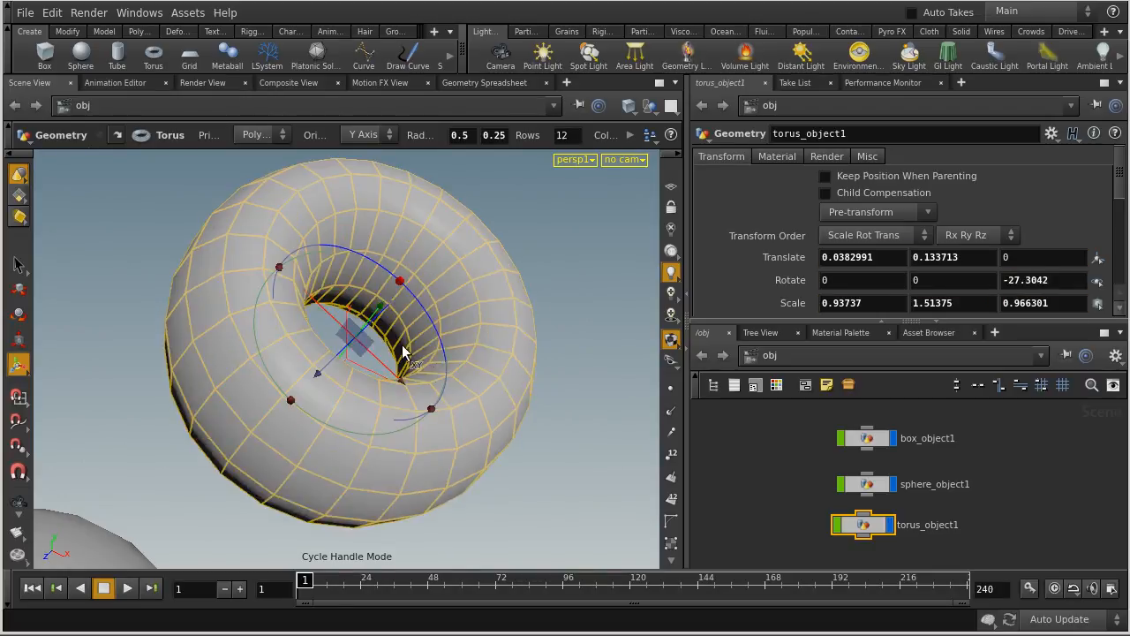
{"action": "left_click_drag", "start_coordinate": [380, 314], "coordinate": [432, 245]}
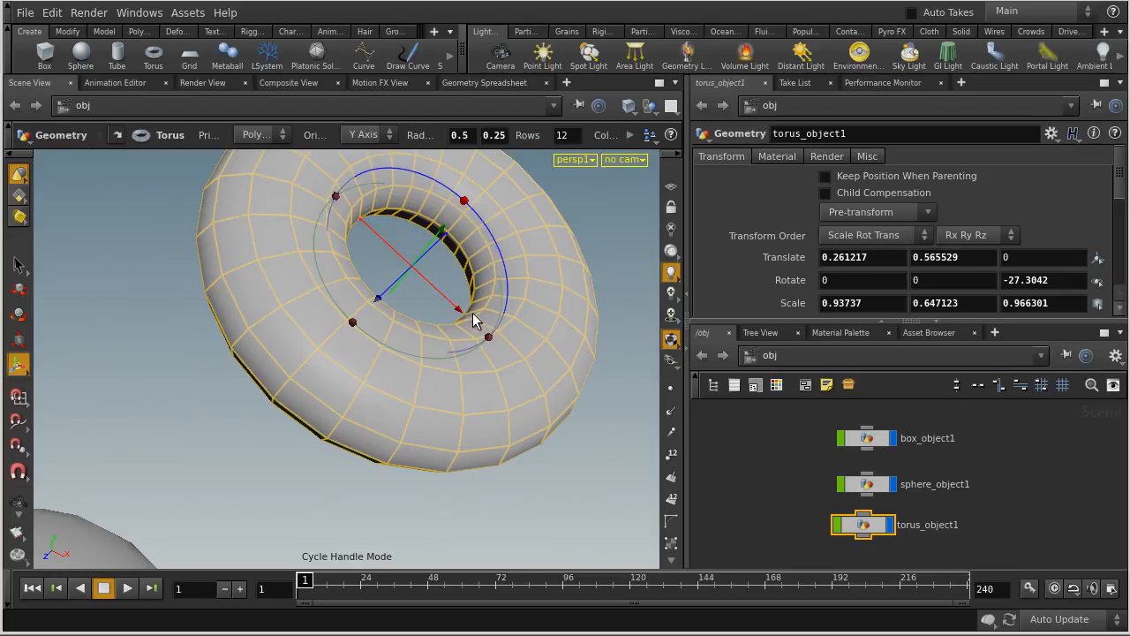
{"action": "left_click_drag", "start_coordinate": [504, 293], "coordinate": [492, 242]}
{"action": "left_click_drag", "start_coordinate": [412, 216], "coordinate": [412, 314]}
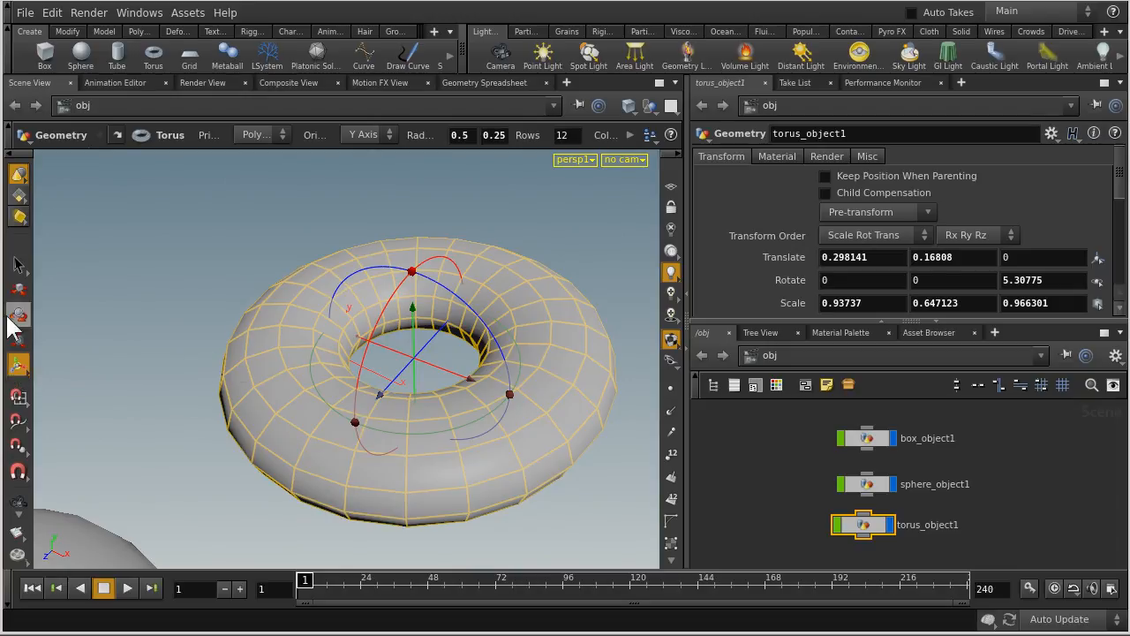
{"action": "left_click", "coordinate": [18, 364]}
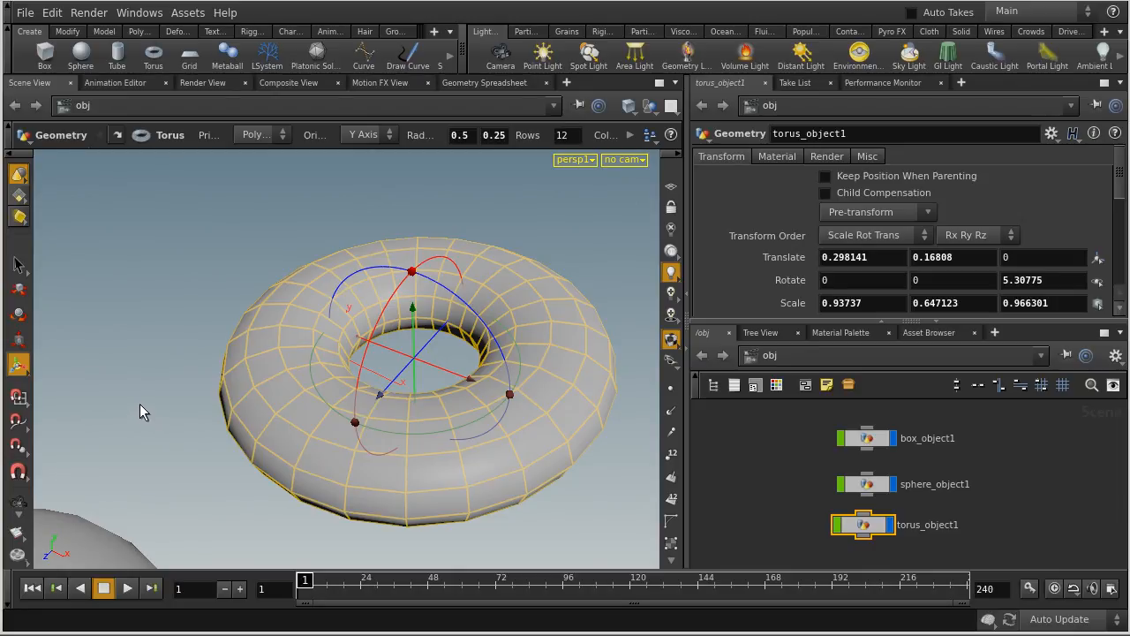
Tumble, pan and dolly the perspective view to frame the box, torus and sphere, and return to the torus's handle
{"action": "key", "text": "Escape"}
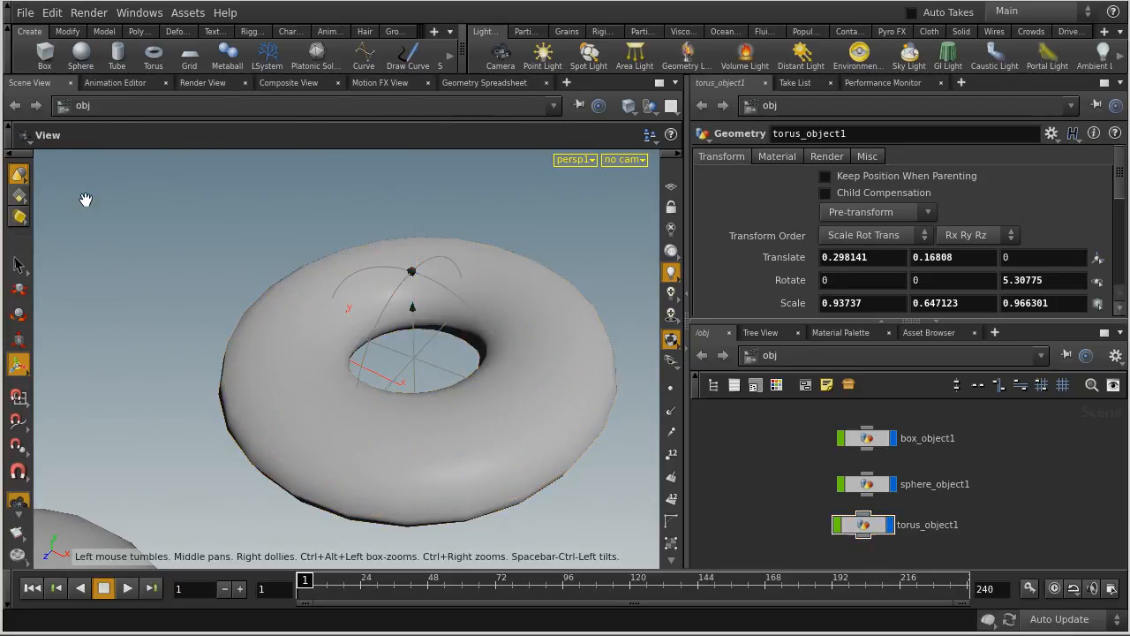
{"action": "left_click_drag", "start_coordinate": [174, 350], "coordinate": [289, 377]}
{"action": "middle_click_drag", "start_coordinate": [360, 361], "coordinate": [464, 348]}
{"action": "right_click_drag", "start_coordinate": [442, 347], "coordinate": [250, 333]}
{"action": "left_click_drag", "start_coordinate": [500, 315], "coordinate": [275, 377]}
{"action": "right_click_drag", "start_coordinate": [471, 361], "coordinate": [411, 330]}
{"action": "left_click_drag", "start_coordinate": [412, 330], "coordinate": [396, 361]}
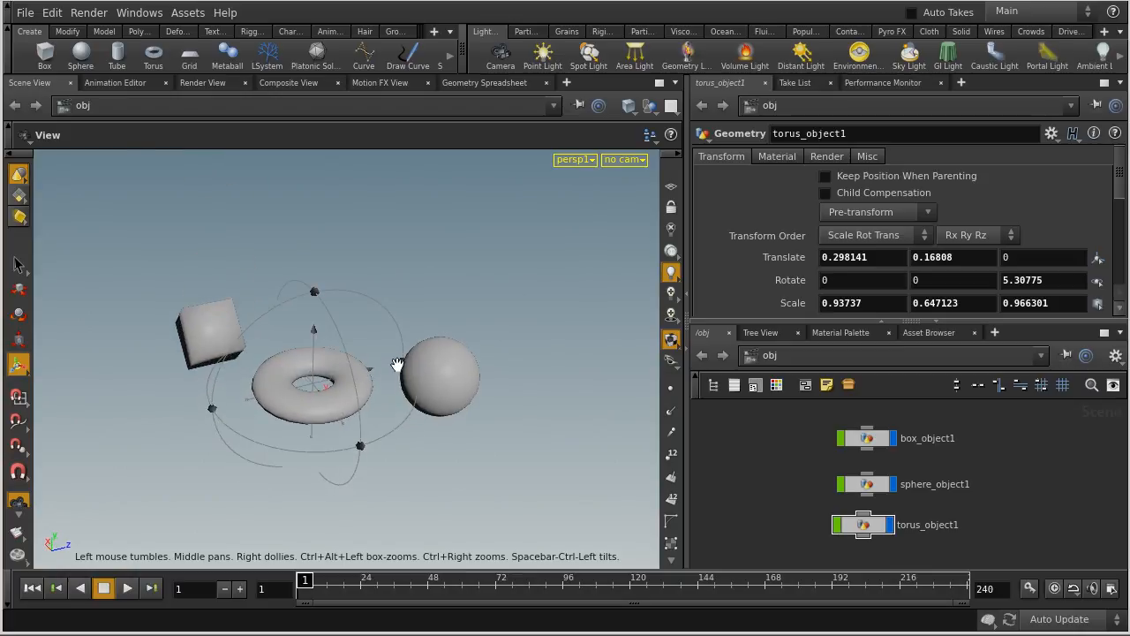
{"action": "key", "text": "Return"}
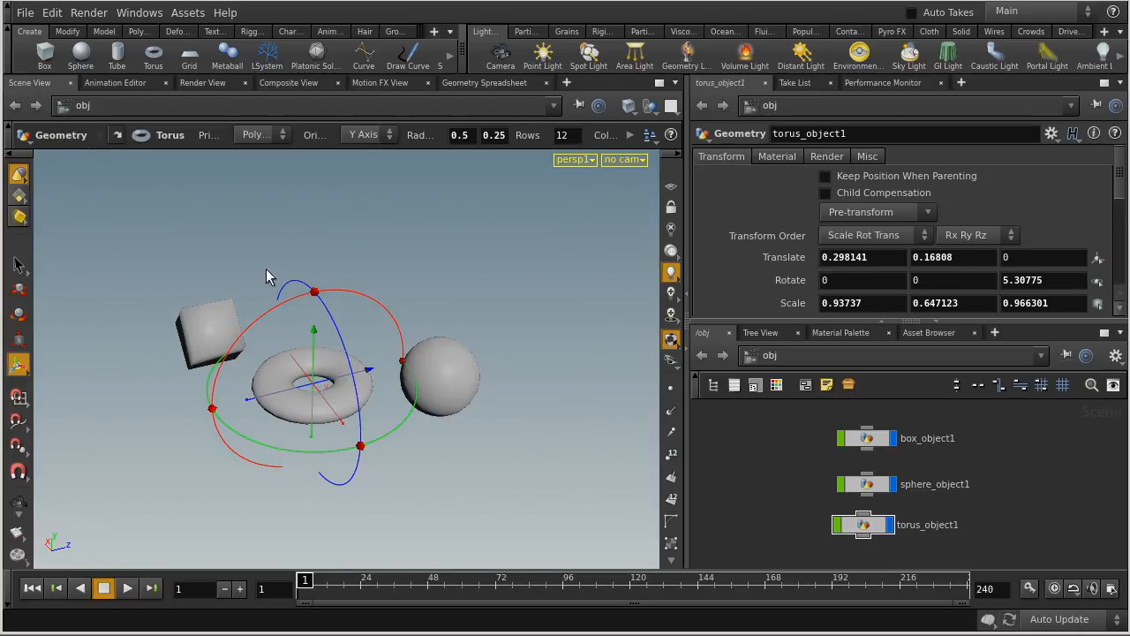
Switch the viewport to the top view and review the other Set View options without choosing one
{"action": "left_click", "coordinate": [565, 161]}
{"action": "mouse_move", "coordinate": [570, 179]}
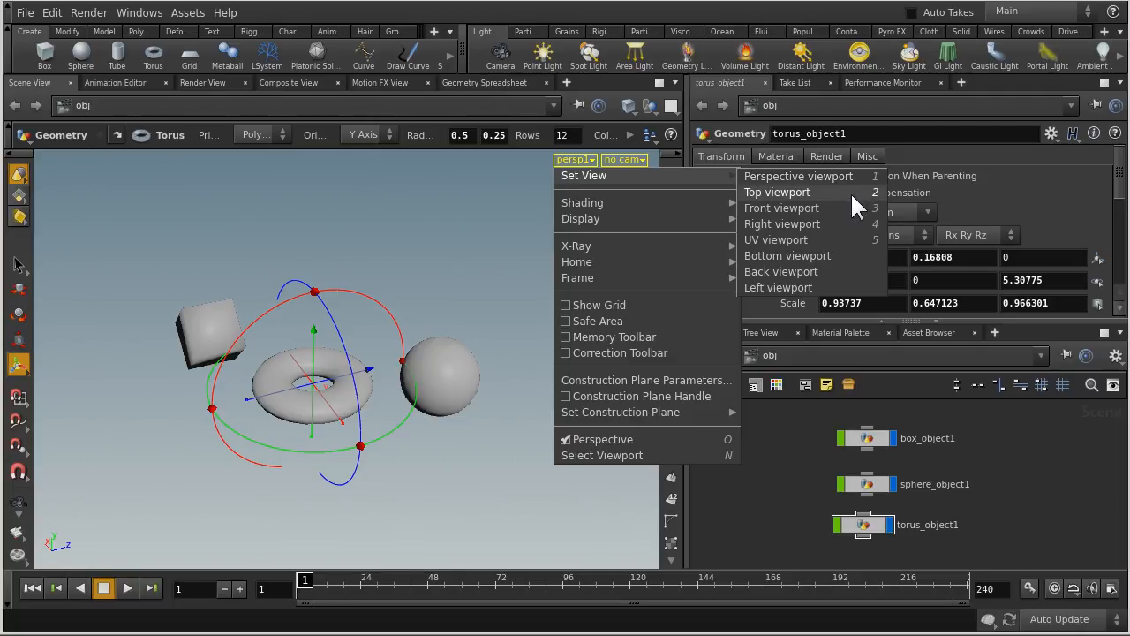
{"action": "left_click", "coordinate": [765, 196]}
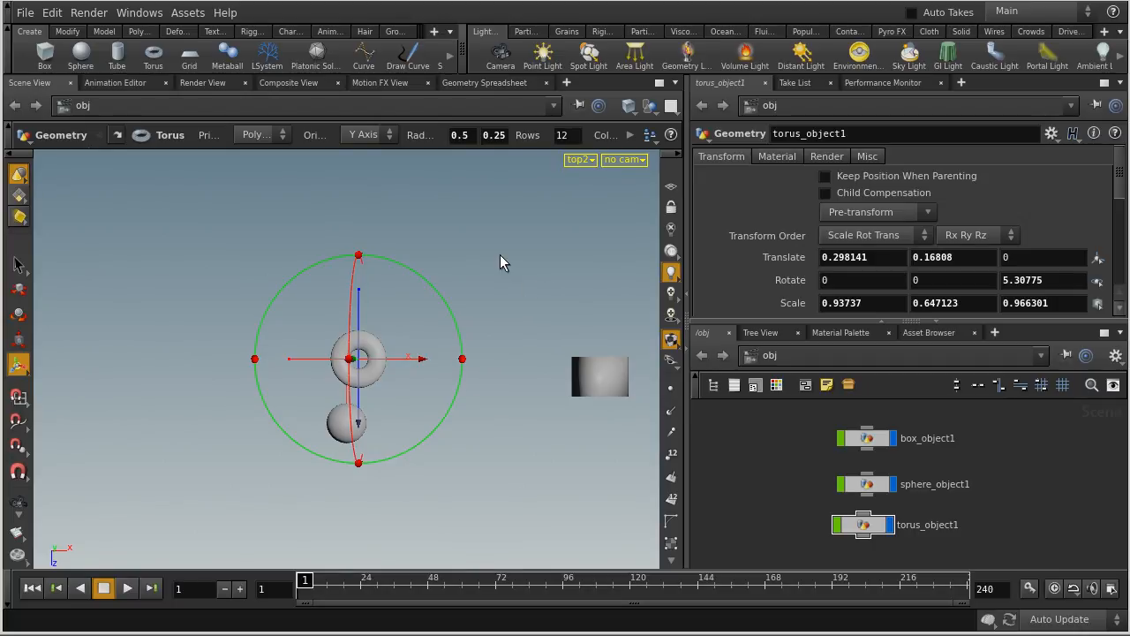
{"action": "left_click", "coordinate": [583, 160]}
{"action": "mouse_move", "coordinate": [583, 174]}
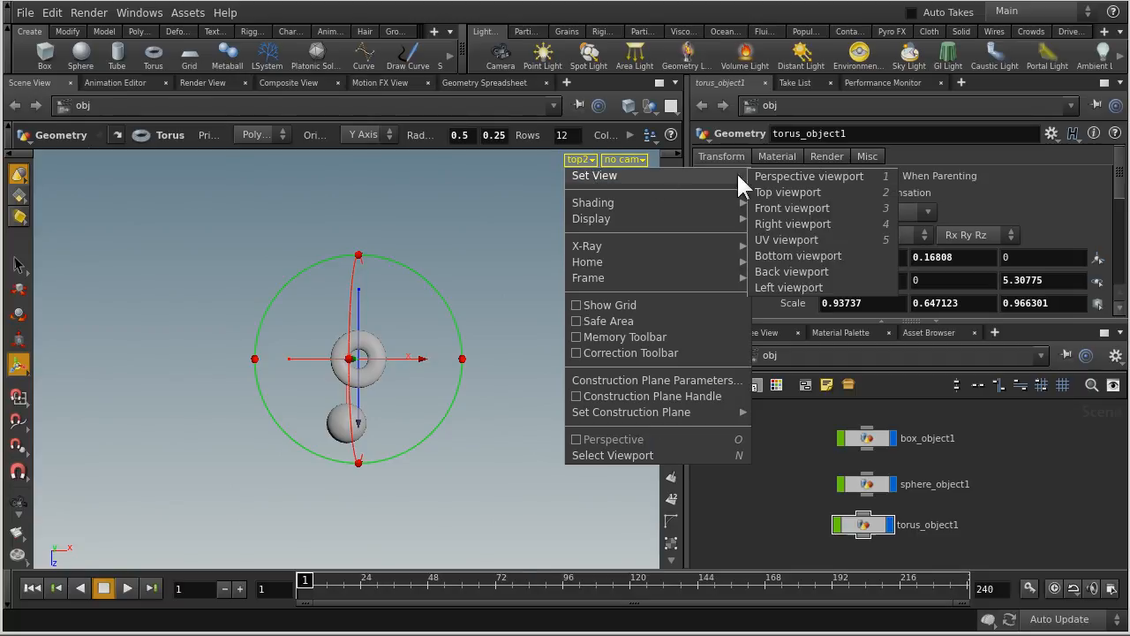
{"action": "left_click", "coordinate": [454, 166]}
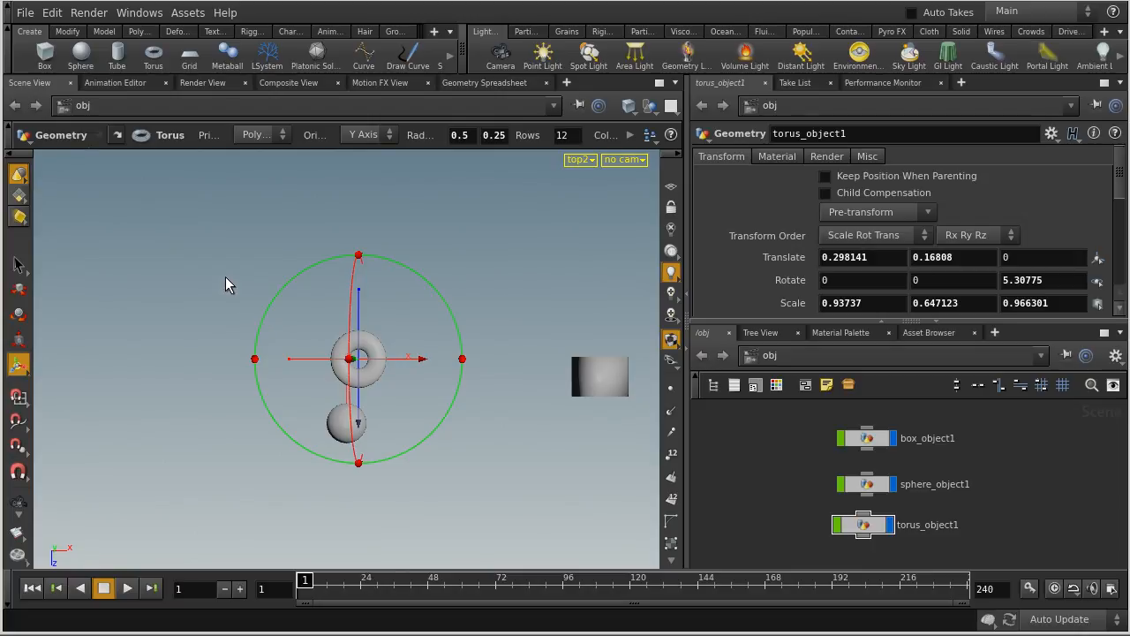
Activate the View tool and step through the bottom, perspective, top, front and right views, ending in perspective
{"action": "key", "text": "Escape"}
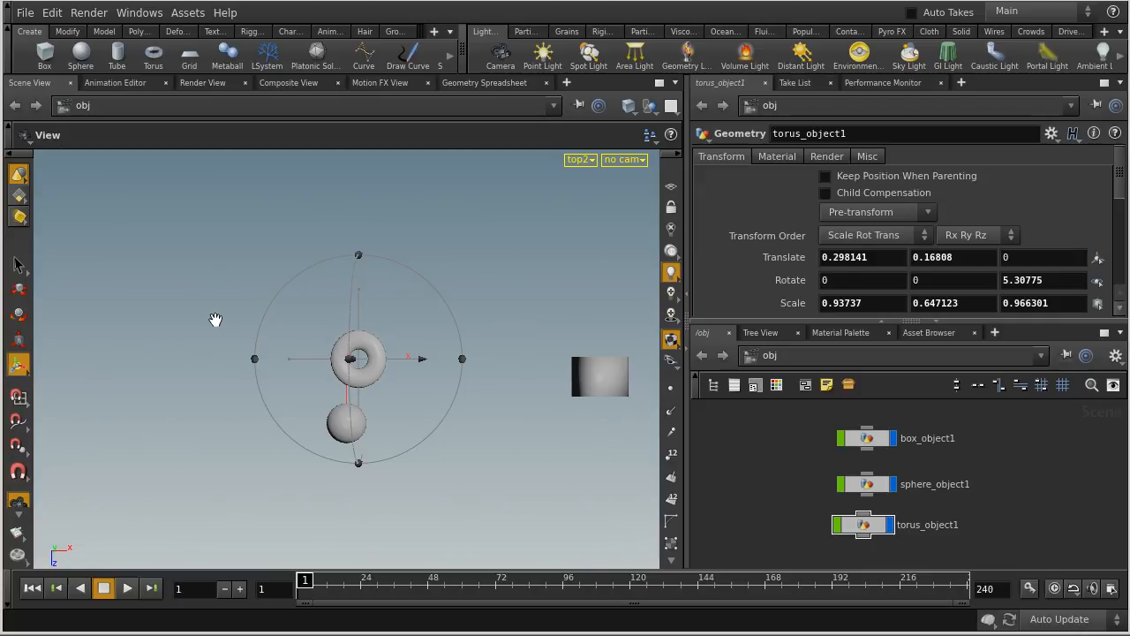
{"action": "key", "text": "space+2"}
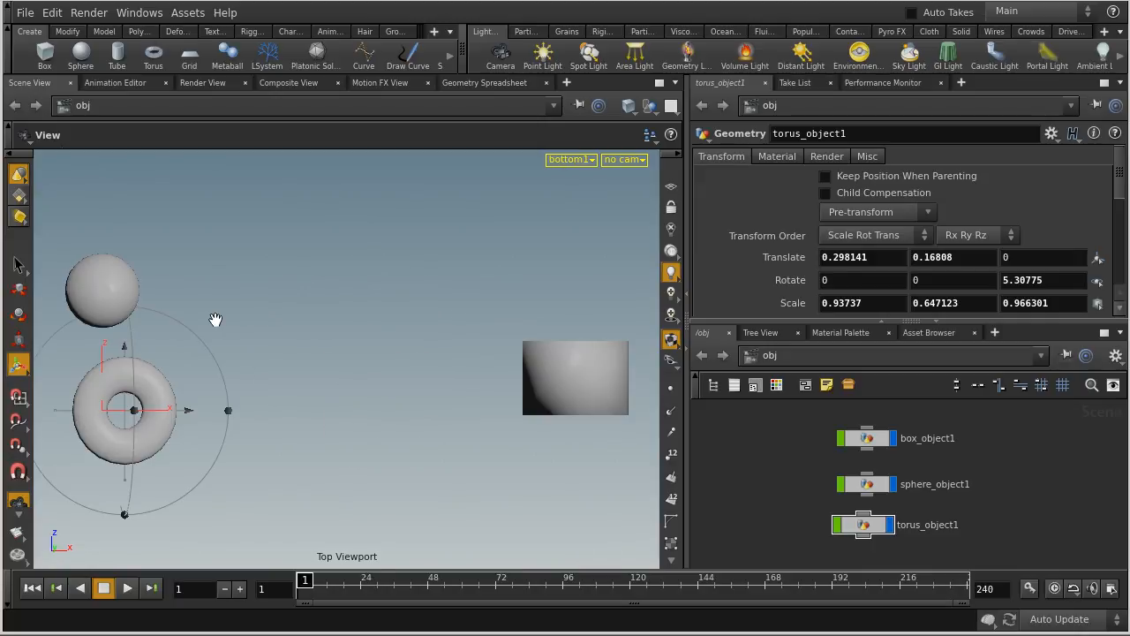
{"action": "key", "text": "space+1"}
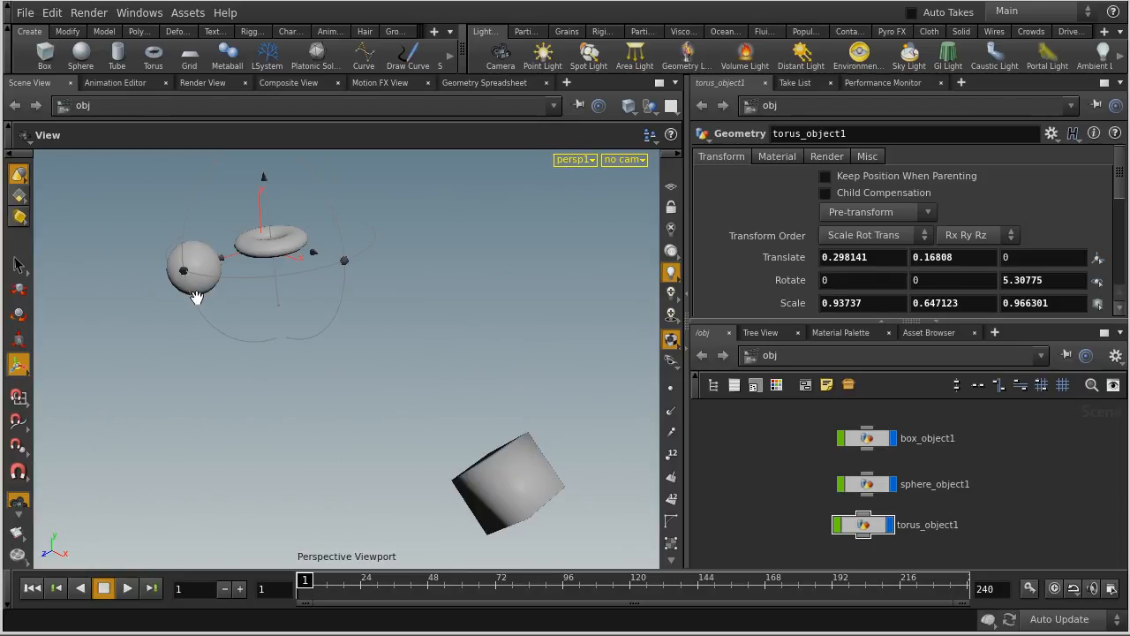
{"action": "key", "text": "space+2"}
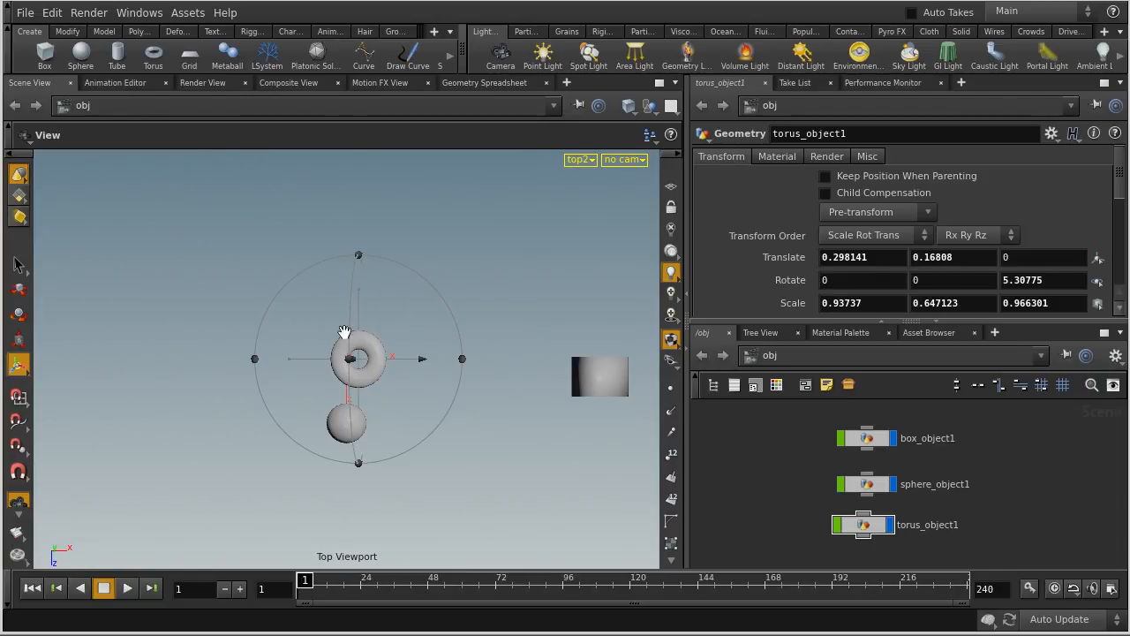
{"action": "key", "text": "space+3"}
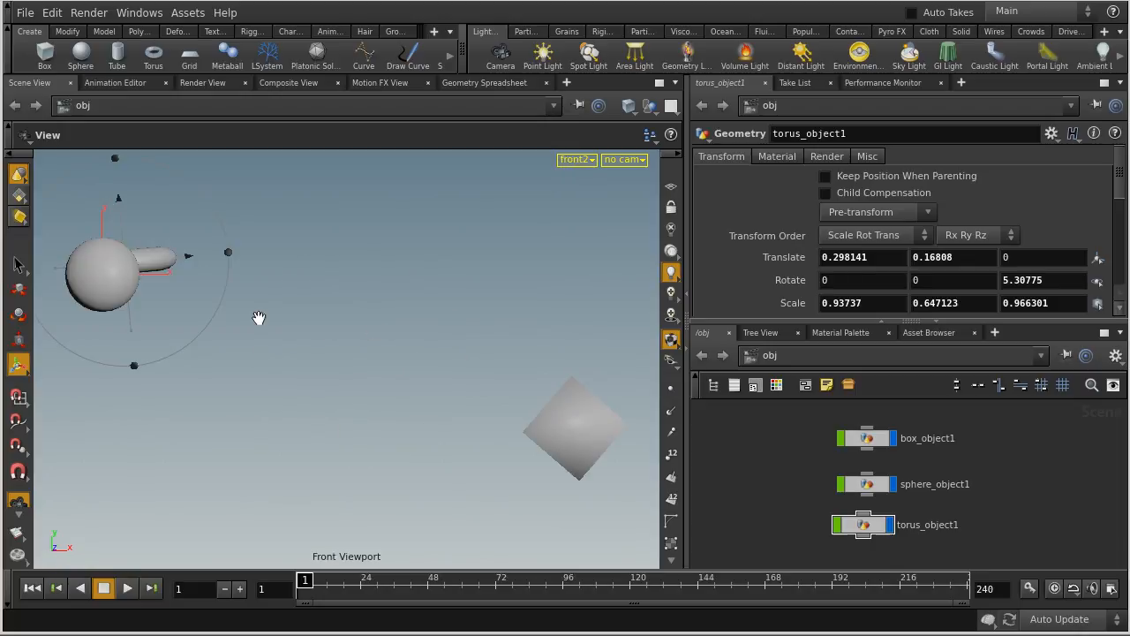
{"action": "key", "text": "space+4"}
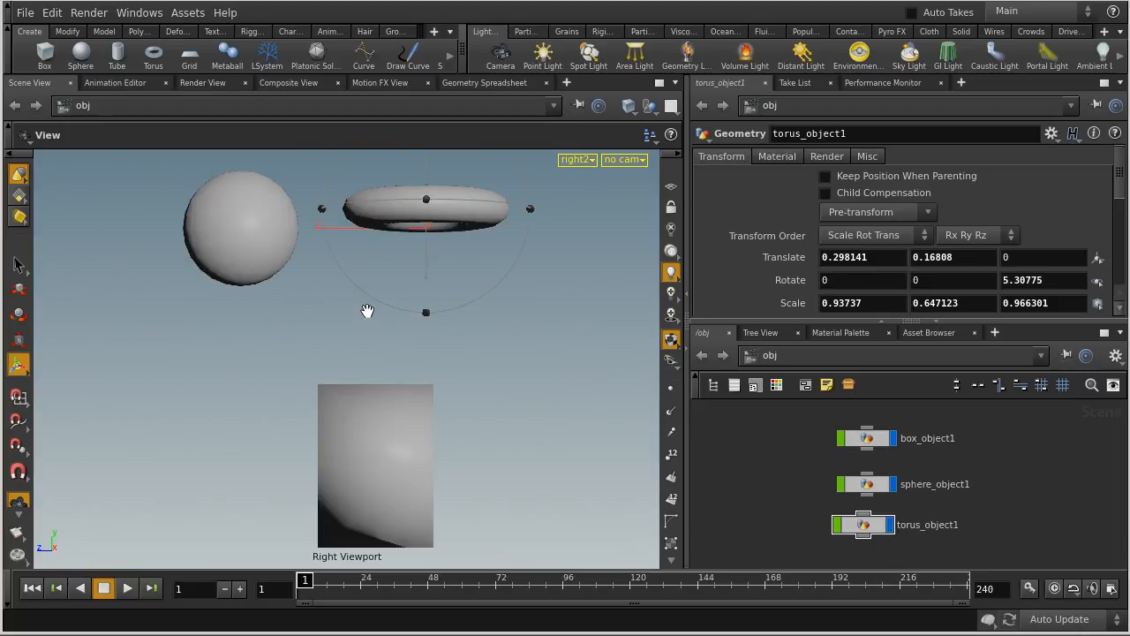
{"action": "key", "text": "space+1"}
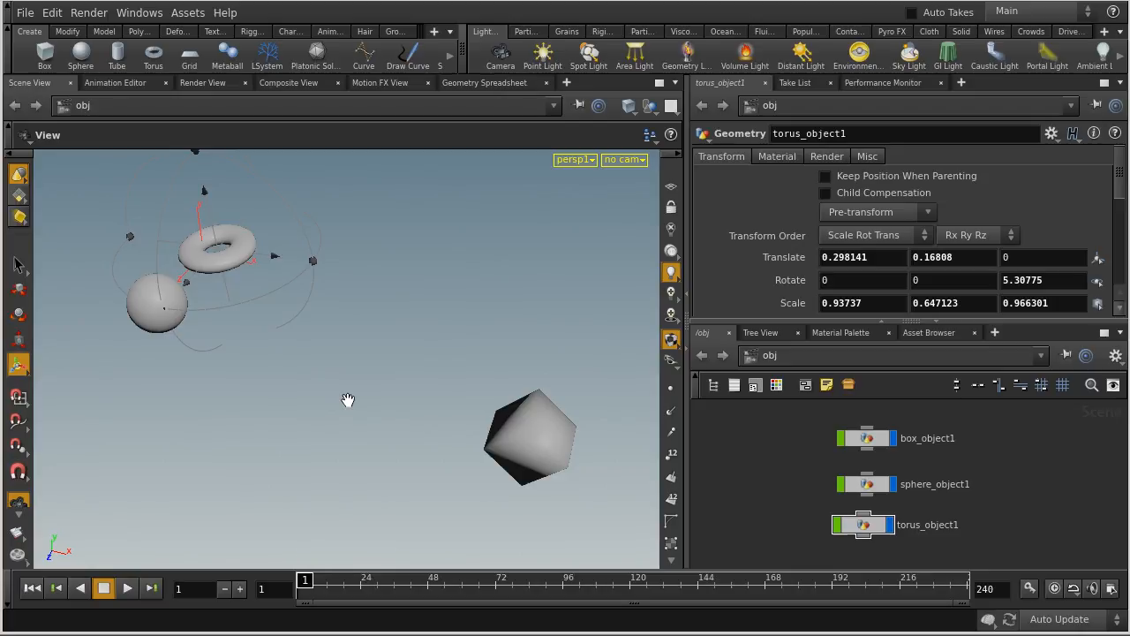
Return to the torus's handle and move the torus to about 1.47 in X and -1.34 in Y
{"action": "key", "text": "Return"}
{"action": "left_click_drag", "start_coordinate": [292, 267], "coordinate": [332, 336]}
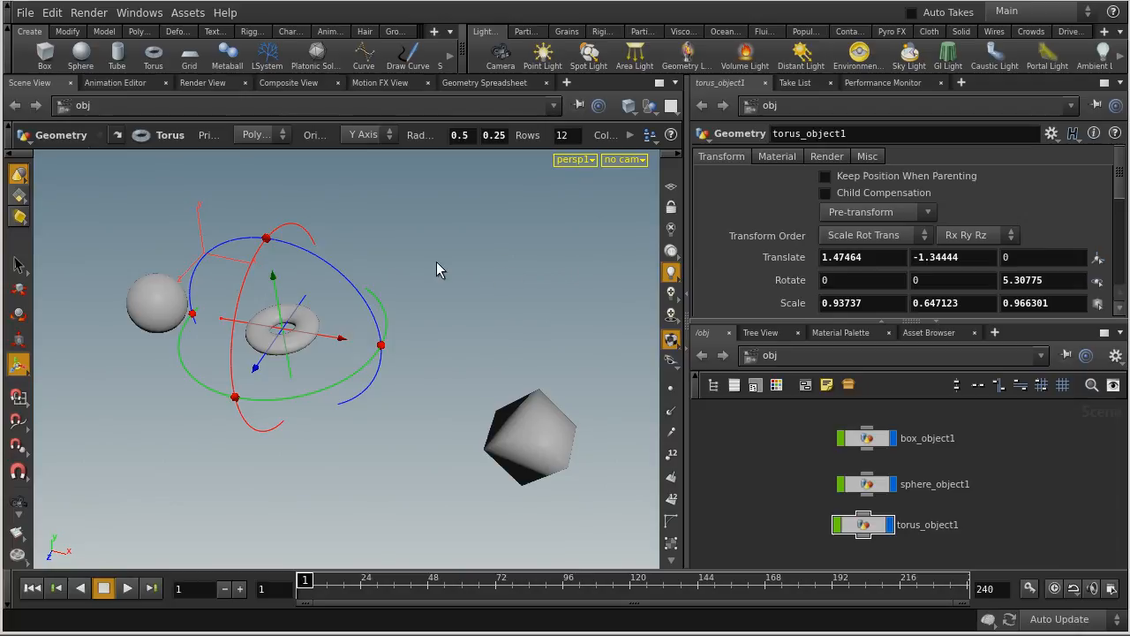
Step the viewport through the perspective, front and right views and return it to the perspective view
{"action": "key", "text": "space+2"}
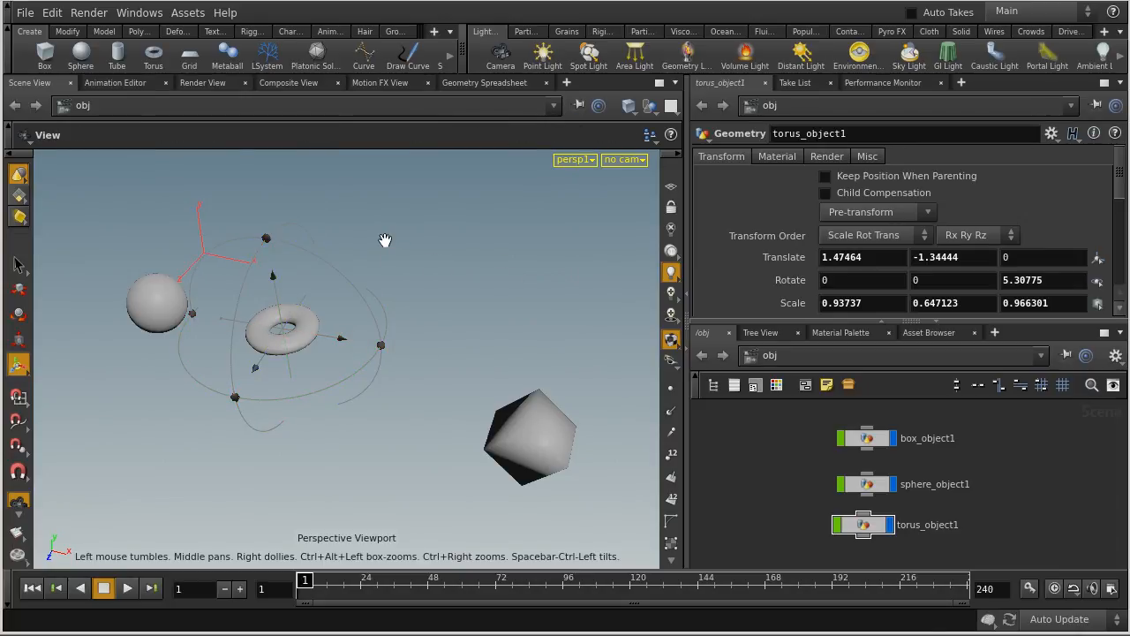
{"action": "key", "text": "space+3"}
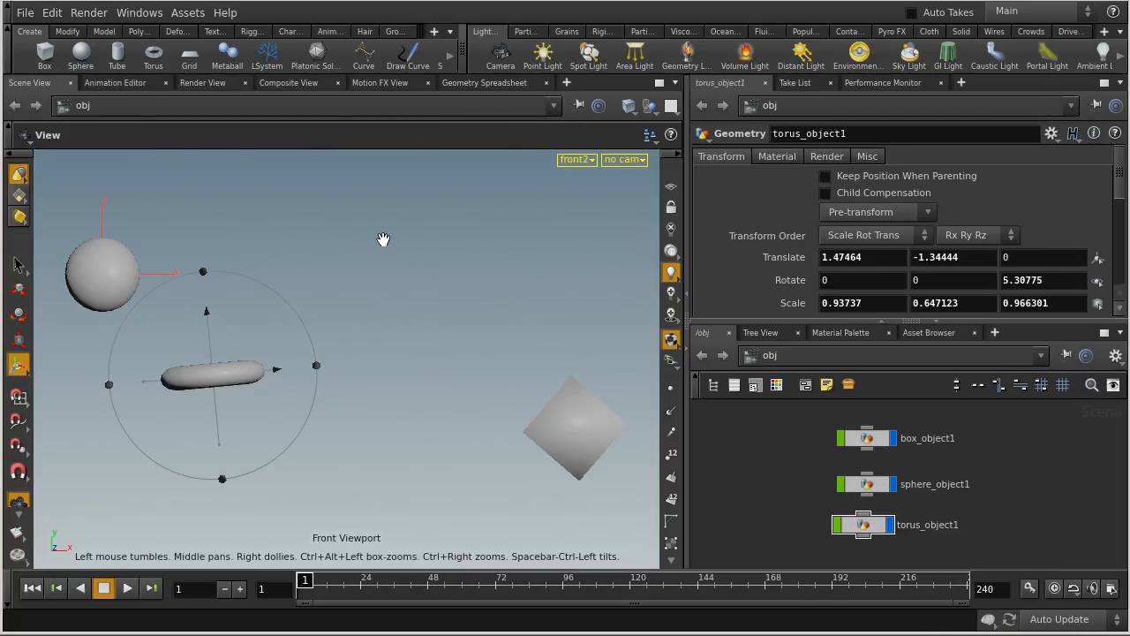
{"action": "key", "text": "space+4"}
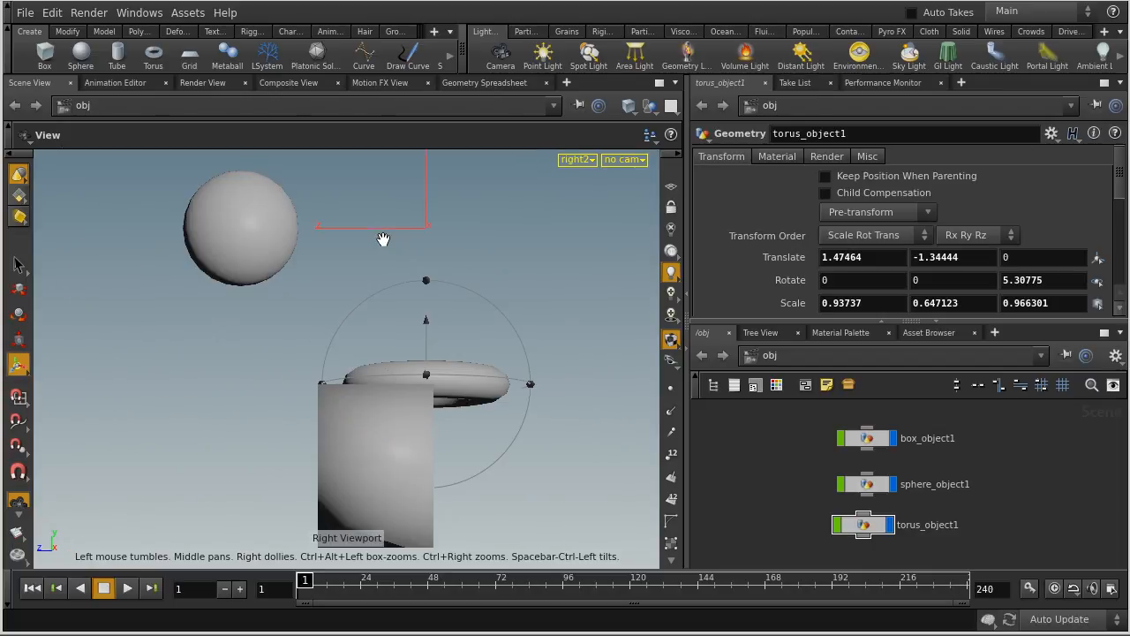
{"action": "left_click", "coordinate": [575, 159]}
{"action": "mouse_move", "coordinate": [579, 179]}
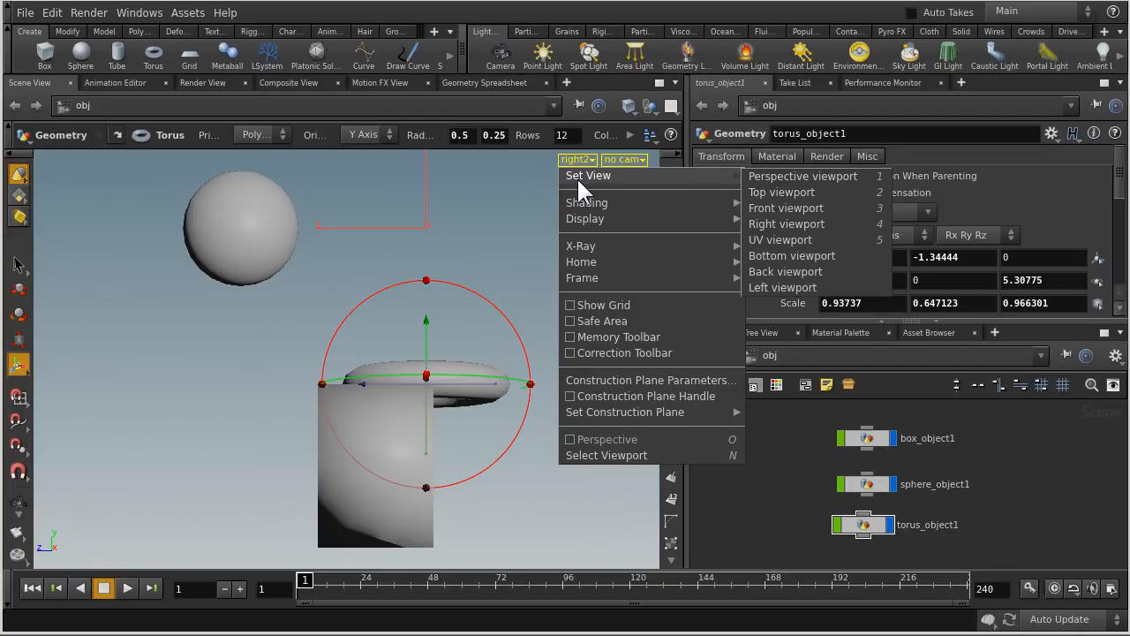
{"action": "left_click", "coordinate": [847, 176]}
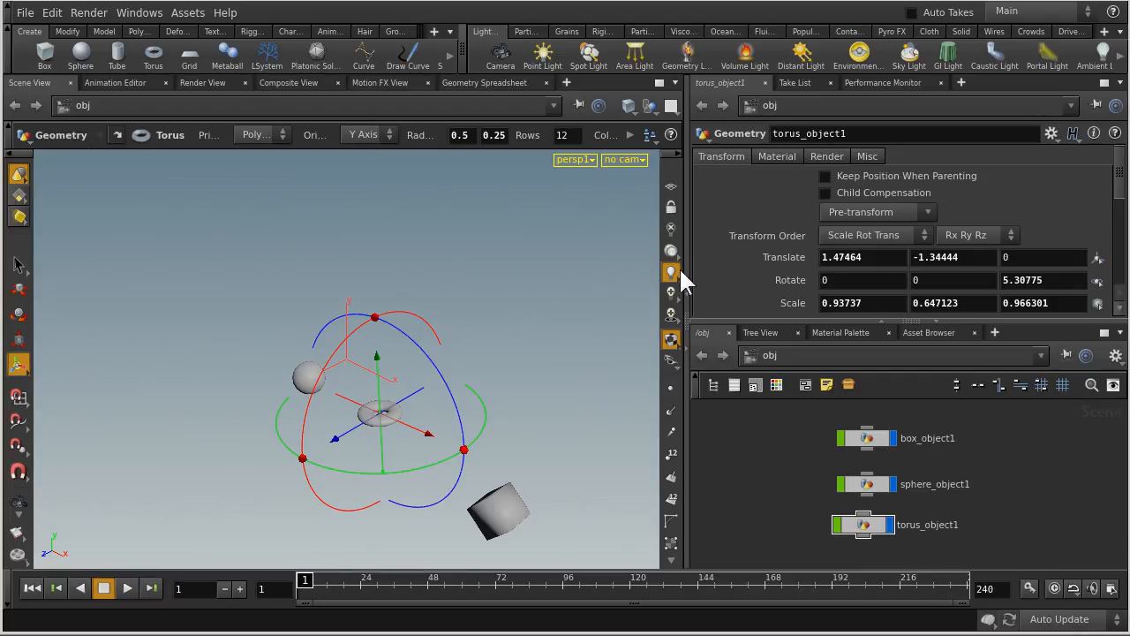
Show the construction grid and move the torus above it to about 1.27 in X and 0.82 in Y
{"action": "left_click", "coordinate": [671, 184]}
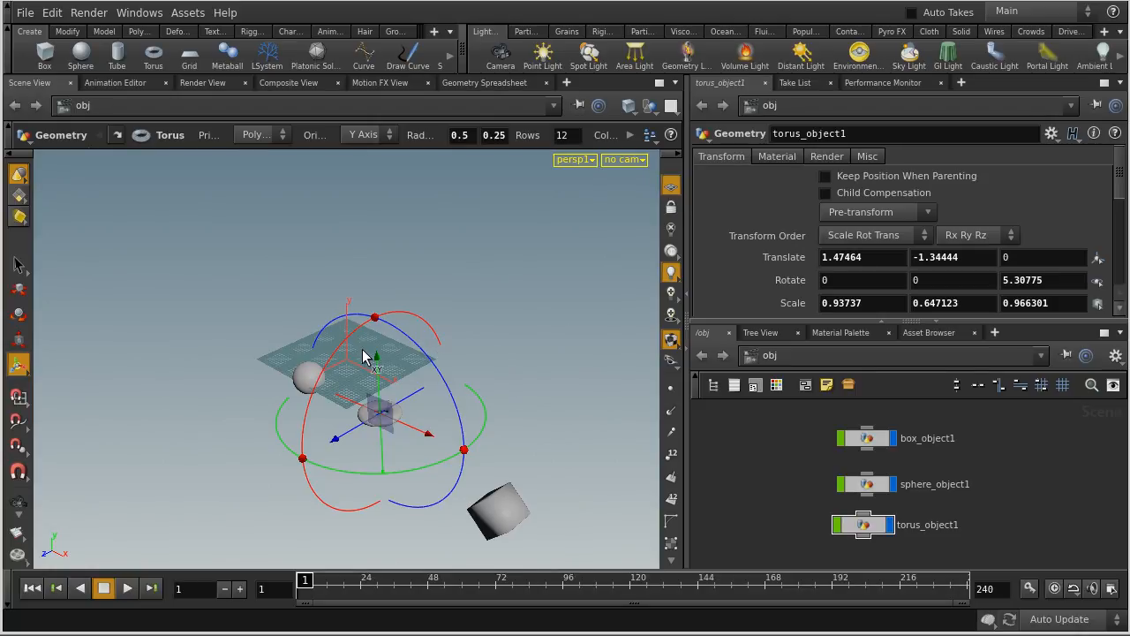
{"action": "right_click_drag", "start_coordinate": [319, 438], "coordinate": [484, 373], "text": "alt"}
{"action": "left_click_drag", "start_coordinate": [485, 373], "coordinate": [327, 321]}
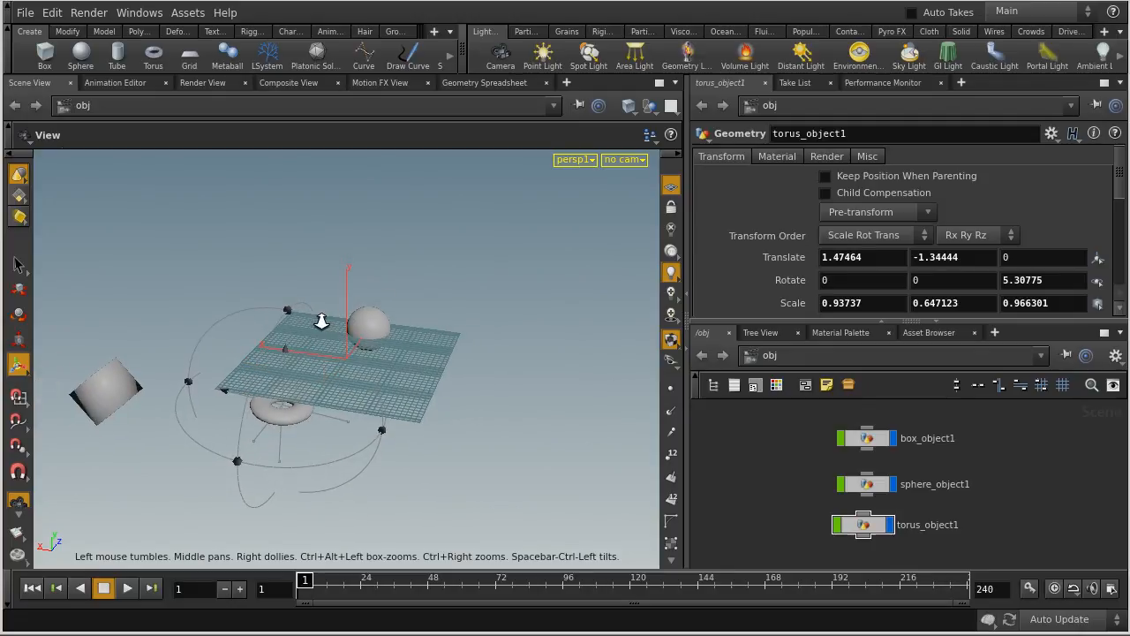
{"action": "middle_click_drag", "start_coordinate": [220, 295], "coordinate": [313, 298], "text": "alt"}
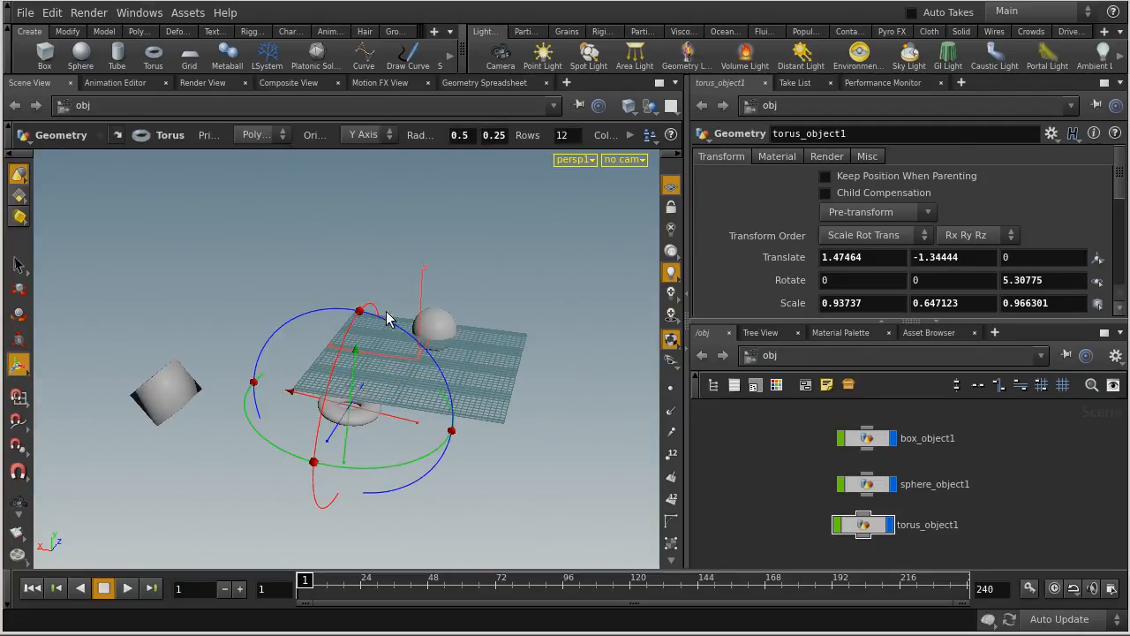
{"action": "left_click_drag", "start_coordinate": [353, 353], "coordinate": [371, 294]}
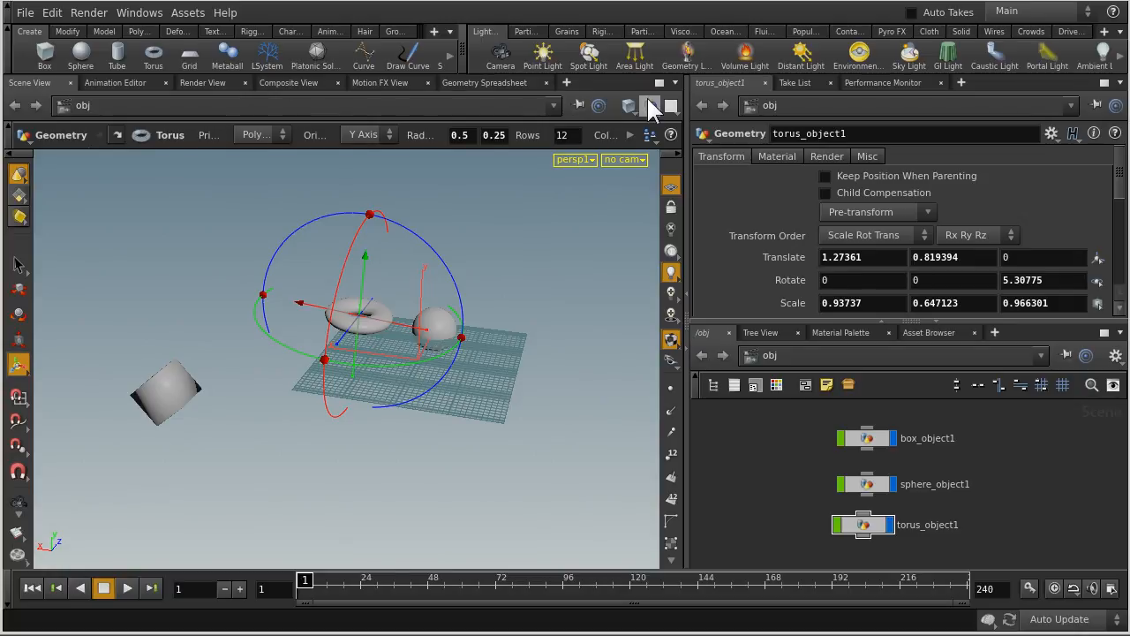
Split the scene into the Four Views layout and frame the torus, sphere and box in the top view
{"action": "left_click", "coordinate": [671, 107]}
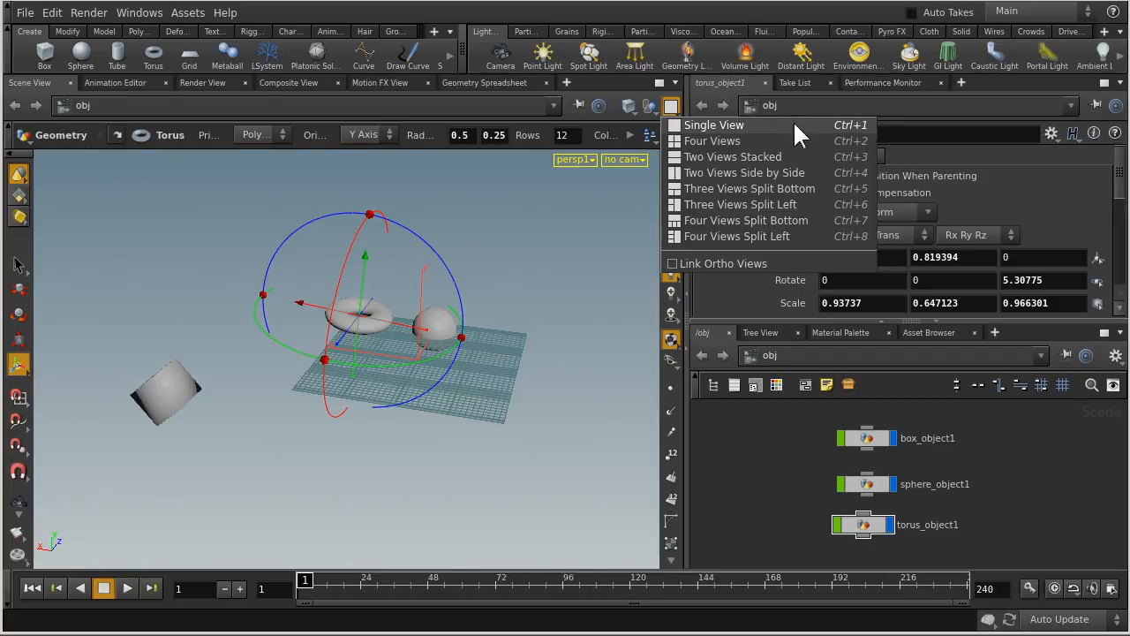
{"action": "left_click", "coordinate": [739, 146]}
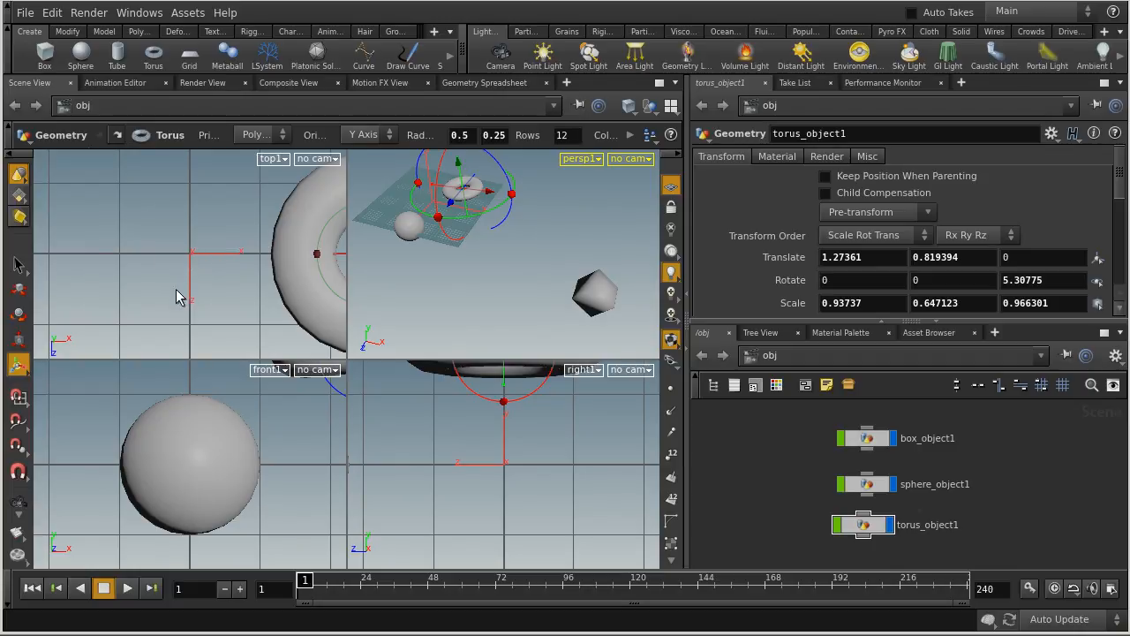
{"action": "key", "text": "Escape"}
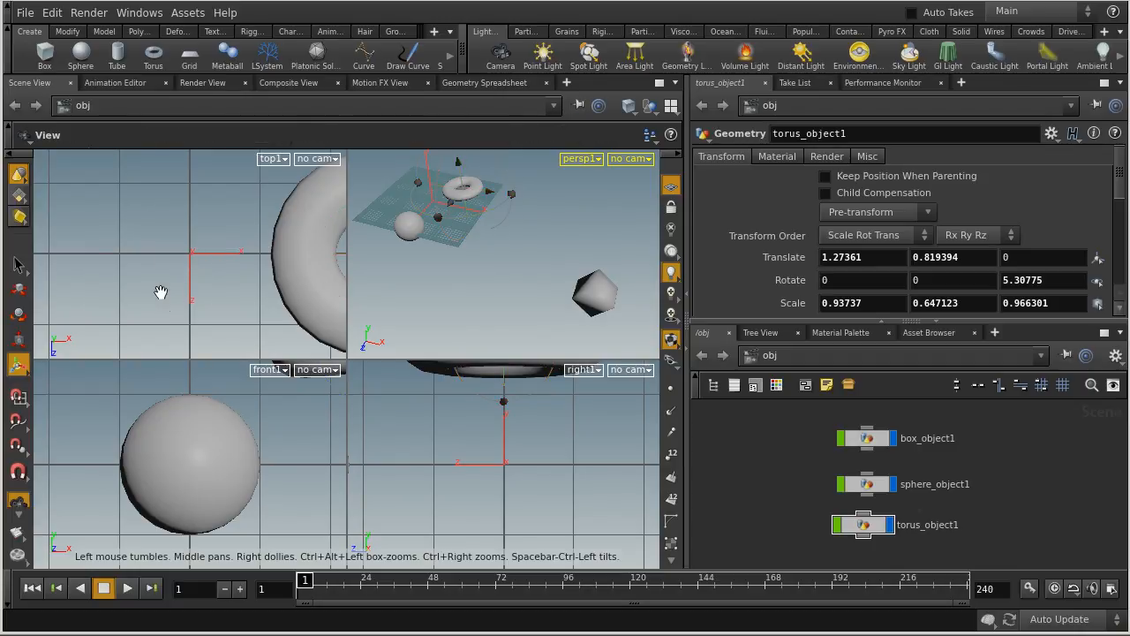
{"action": "key", "text": "f"}
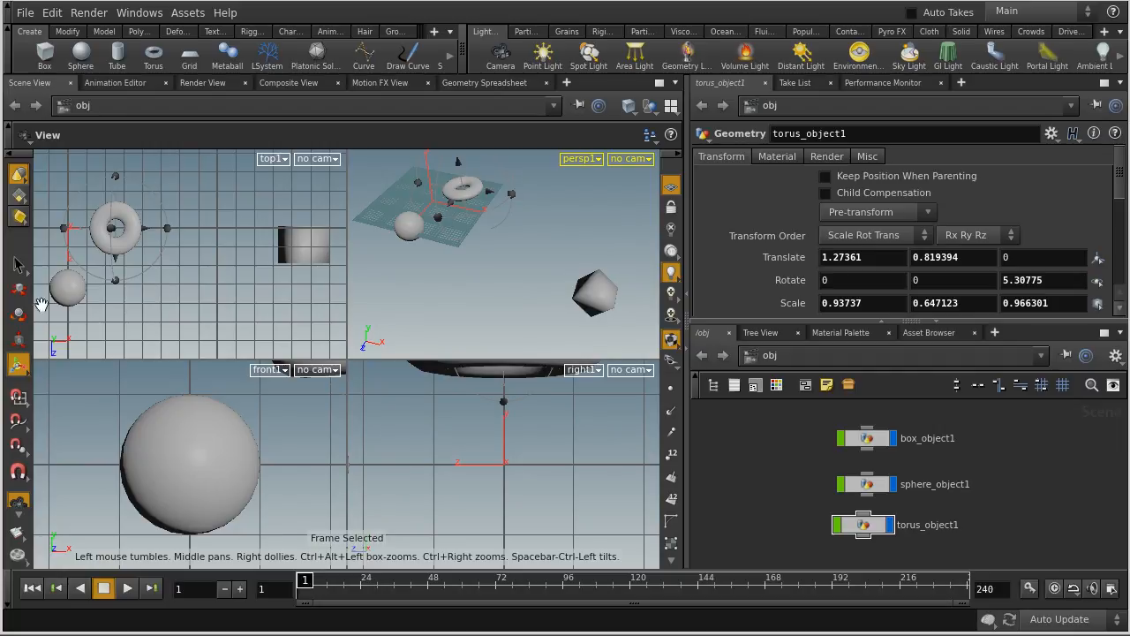
{"action": "key", "text": "Return"}
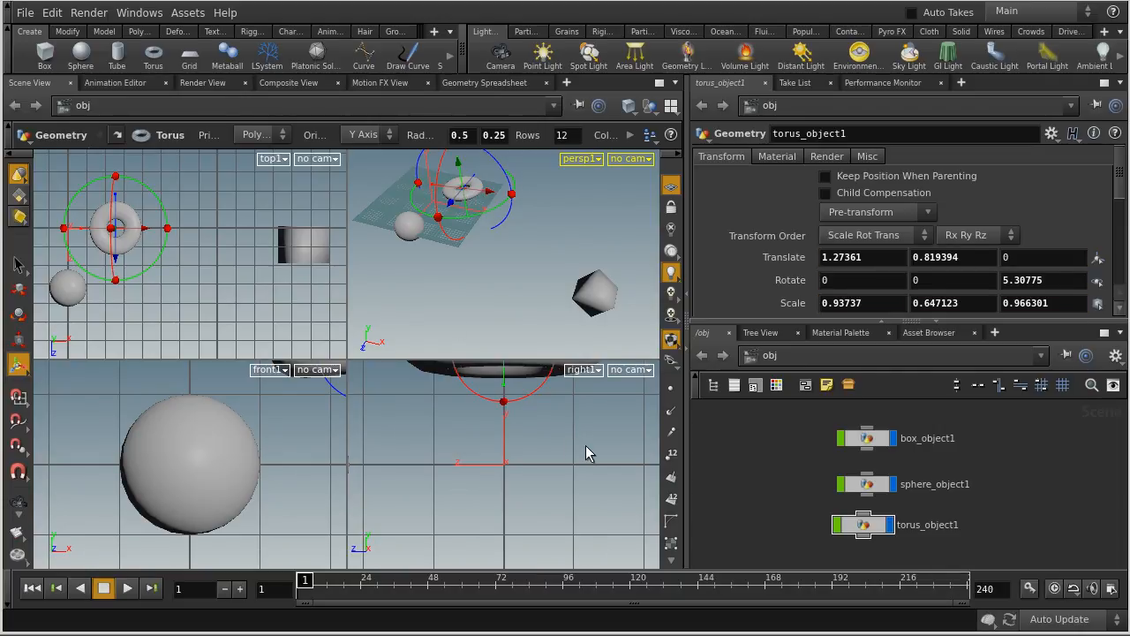
Frame, pan and dolly the right view to show the torus and sphere together
{"action": "key", "text": "space+f"}
{"action": "mouse_move", "coordinate": [585, 444]}
{"action": "right_mouse_down"}
{"action": "mouse_move", "coordinate": [621, 444]}
{"action": "mouse_move", "coordinate": [591, 440]}
{"action": "right_mouse_up"}
{"action": "middle_click_drag", "start_coordinate": [591, 440], "coordinate": [569, 524]}
{"action": "right_click_drag", "start_coordinate": [547, 508], "coordinate": [608, 507]}
{"action": "middle_click_drag", "start_coordinate": [606, 486], "coordinate": [620, 434]}
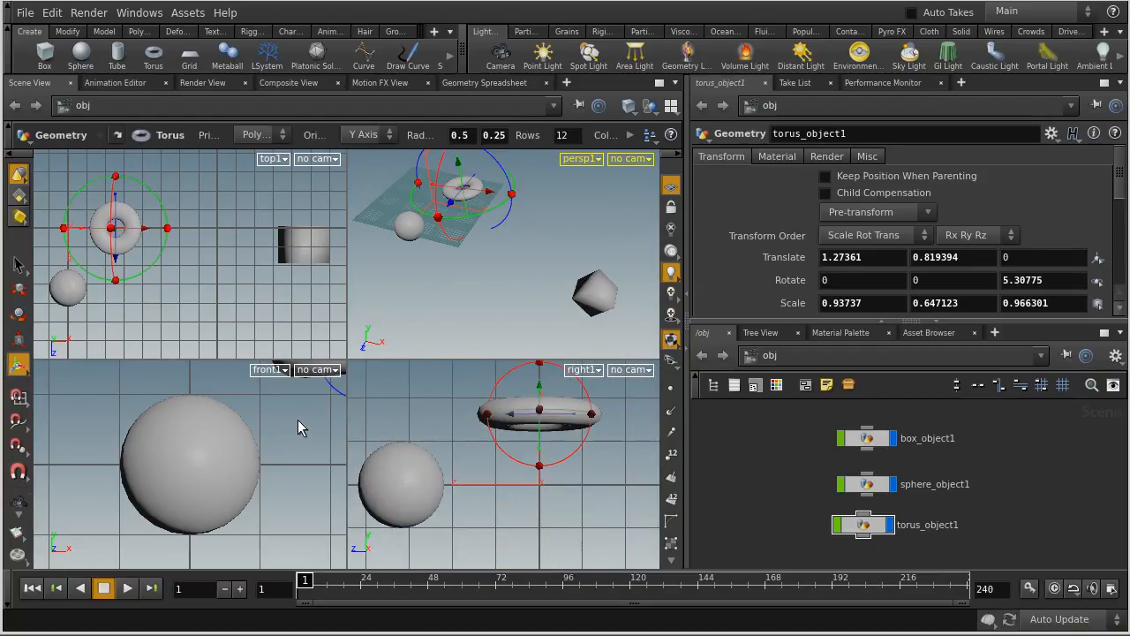
Fit all three objects in the front view, home the perspective view on the grid and tumble it around the torus
{"action": "key", "text": "space+h"}
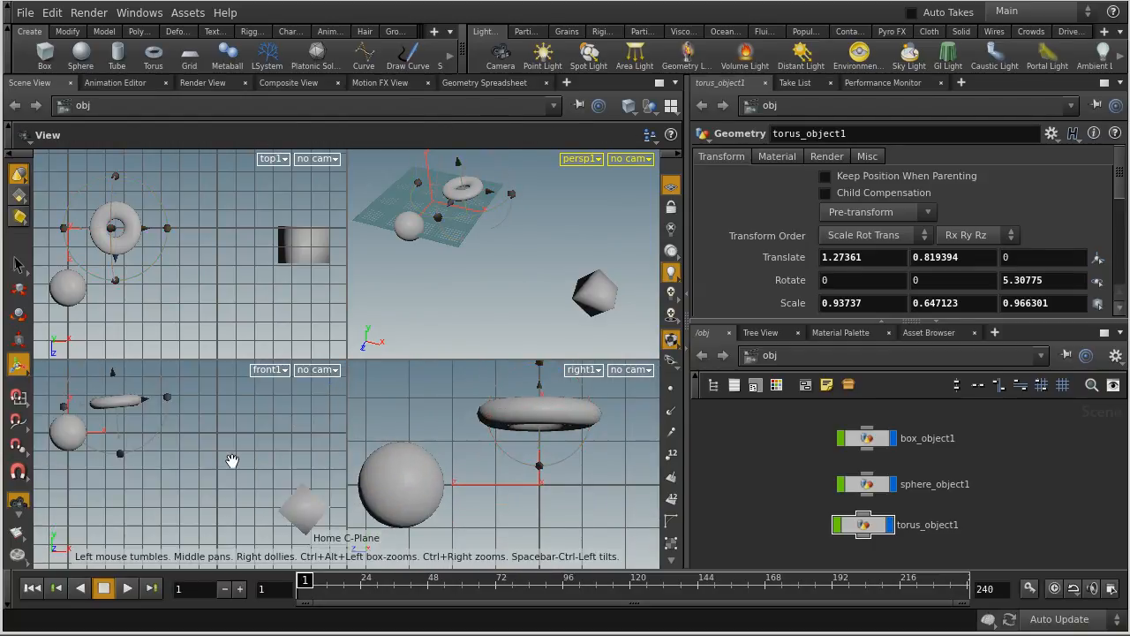
{"action": "key", "text": "space+h"}
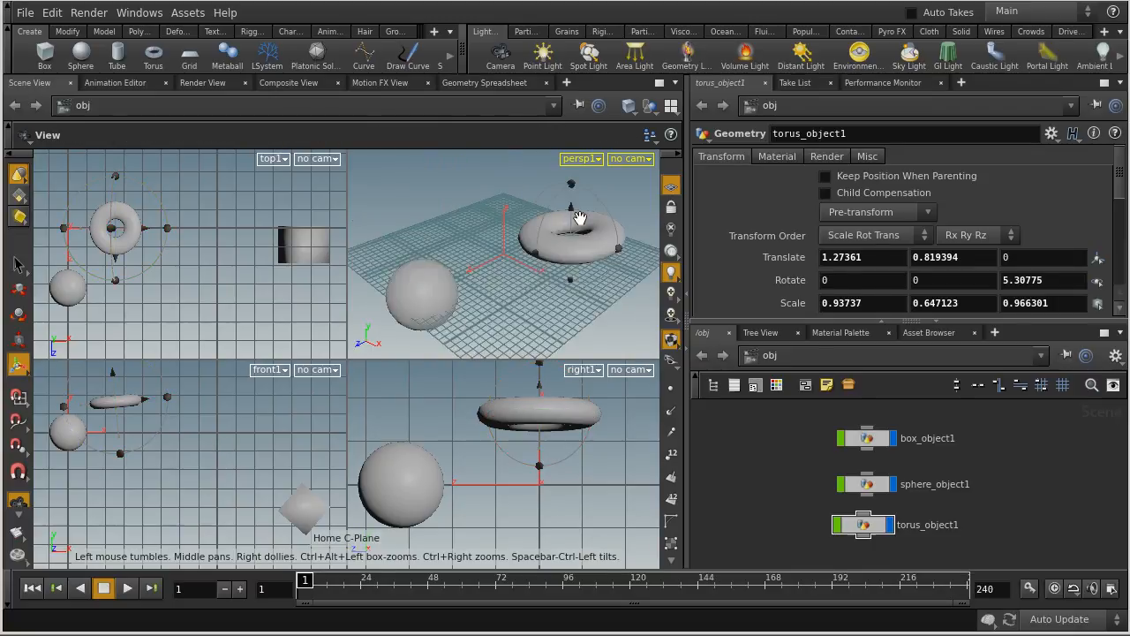
{"action": "left_click_drag", "start_coordinate": [598, 225], "coordinate": [507, 244]}
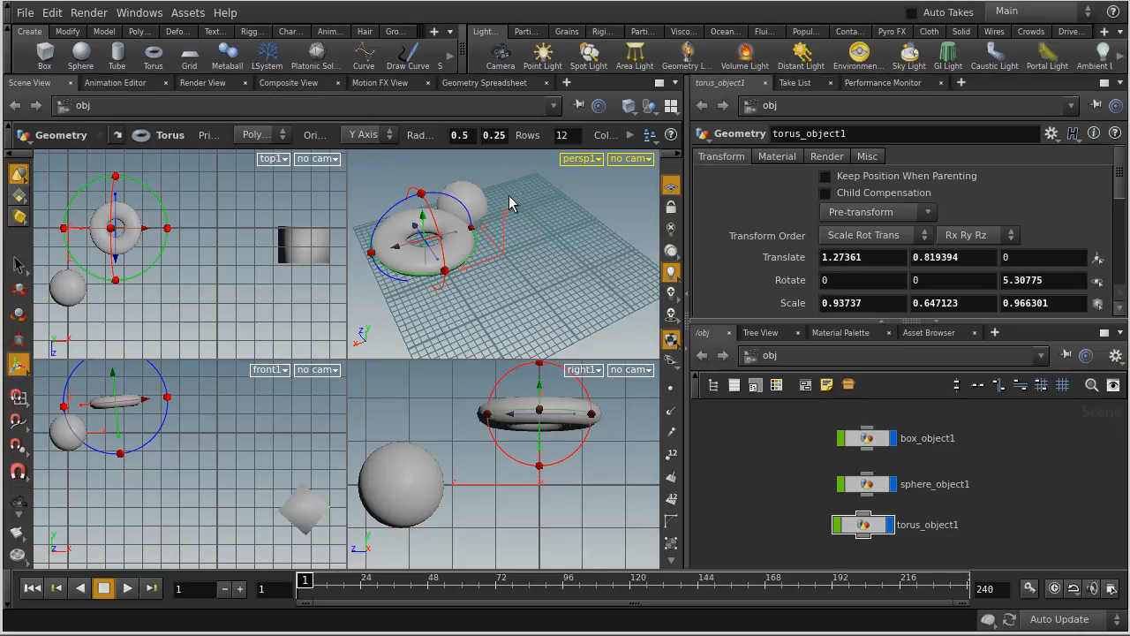
Try the Three Views Split Bottom layout and the Four Views Split Bottom layout
{"action": "left_click", "coordinate": [670, 105]}
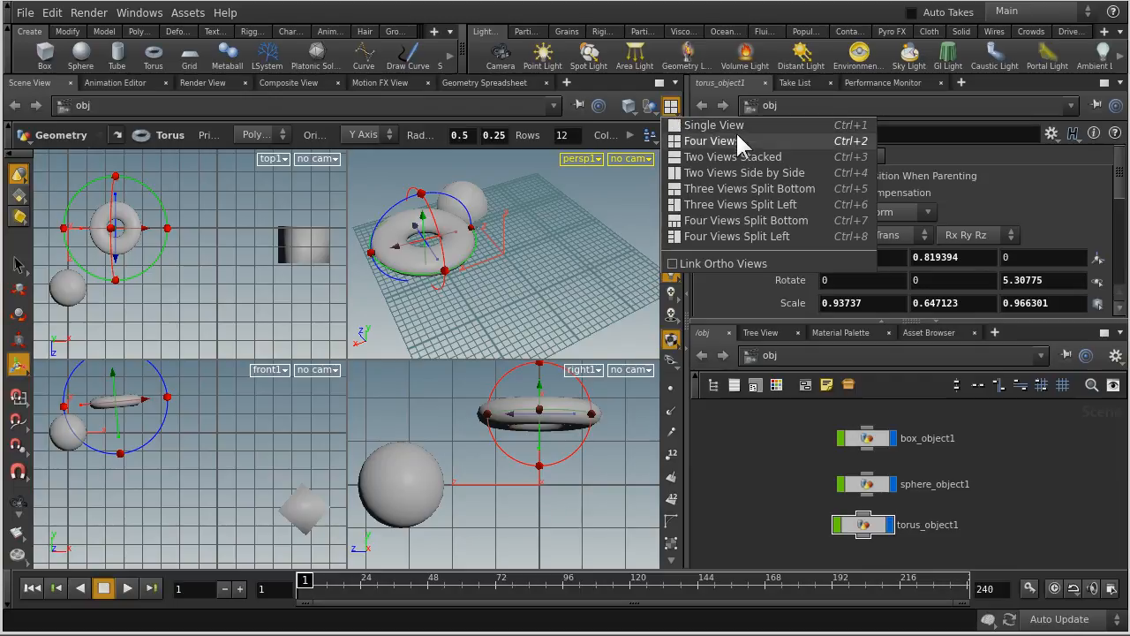
{"action": "left_click", "coordinate": [697, 191]}
{"action": "left_click", "coordinate": [671, 105]}
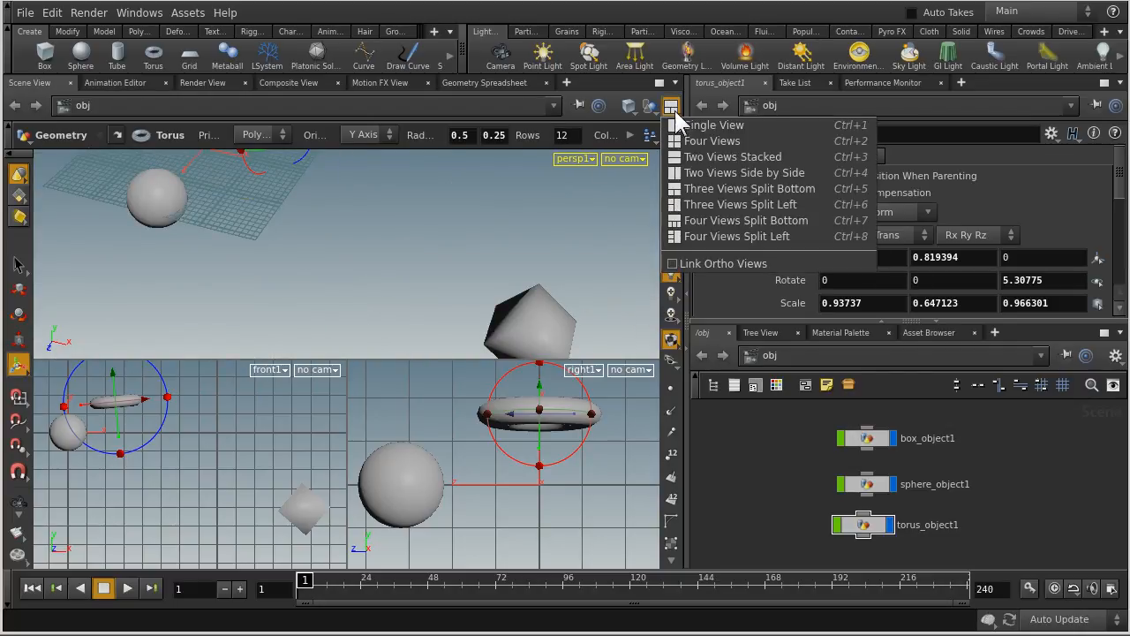
{"action": "left_click", "coordinate": [706, 218]}
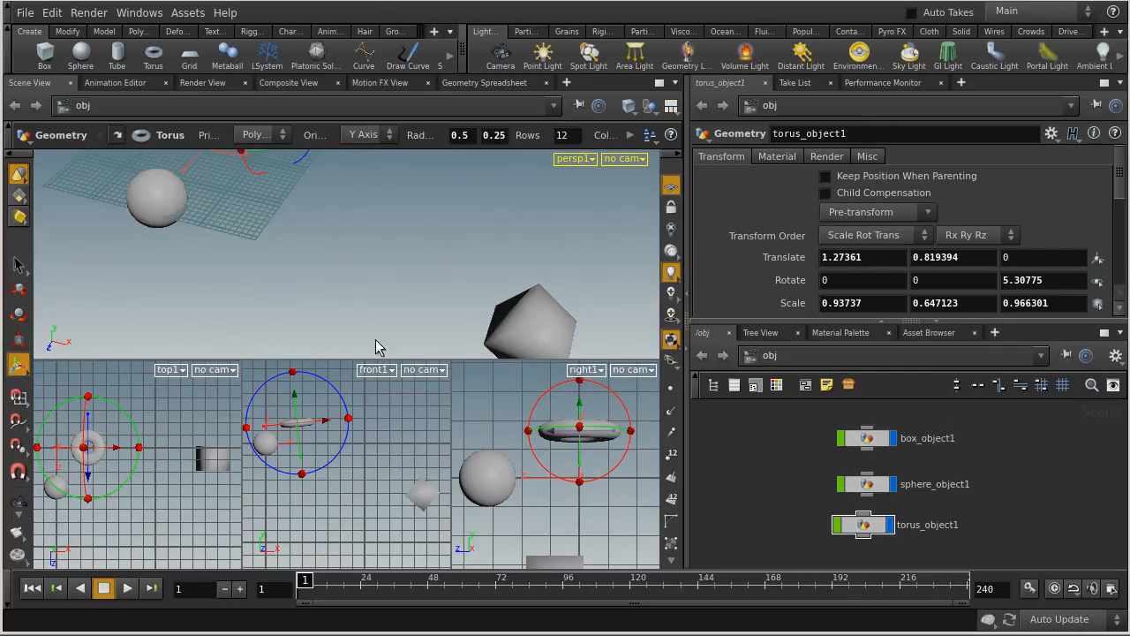
Return to the Single View layout and frame all objects in the perspective view
{"action": "left_click", "coordinate": [671, 106]}
{"action": "left_click", "coordinate": [684, 126]}
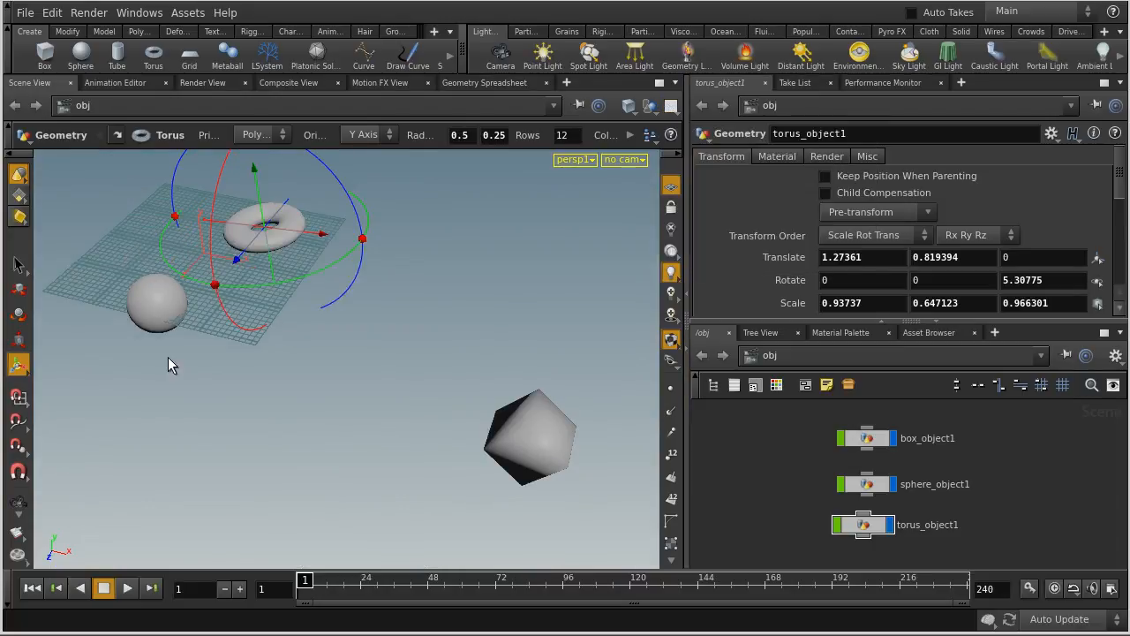
{"action": "left_click_drag", "start_coordinate": [353, 353], "coordinate": [431, 325]}
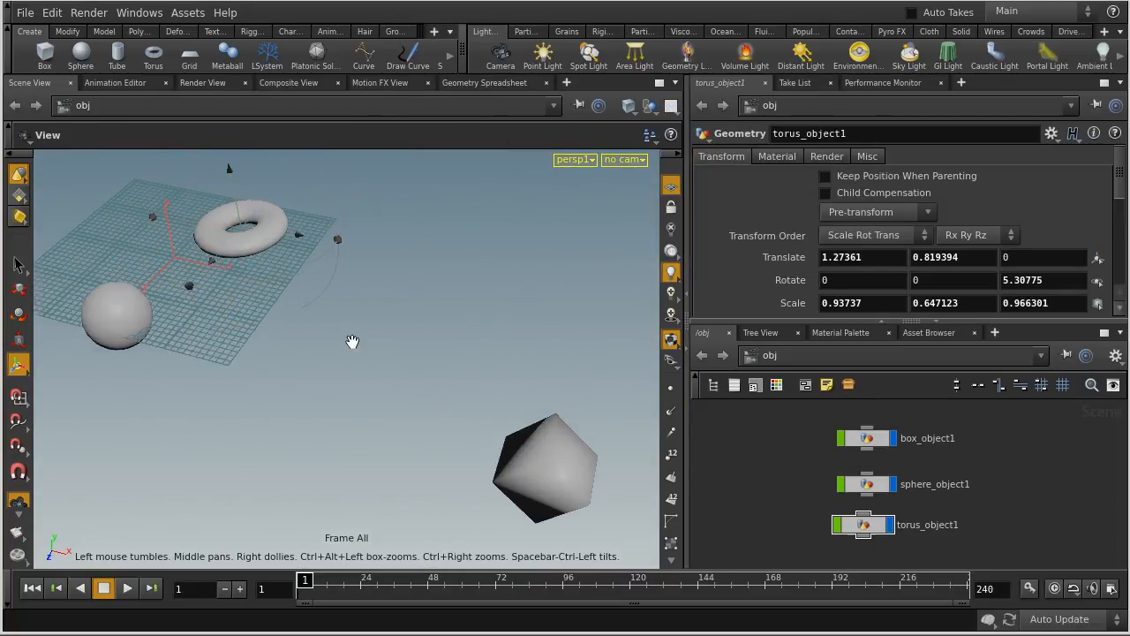